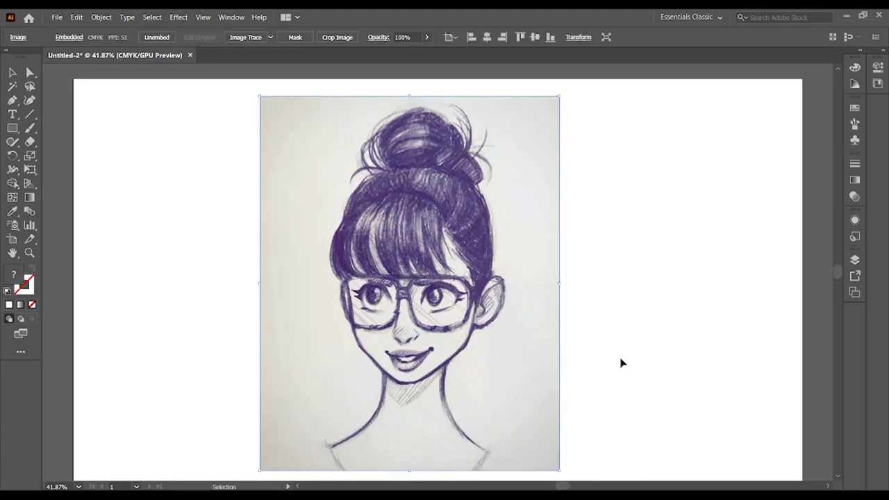
At 100% zoom, trace the face outline from the left temple down the cheek, around the chin, up to the ear
key("ctrl+1")
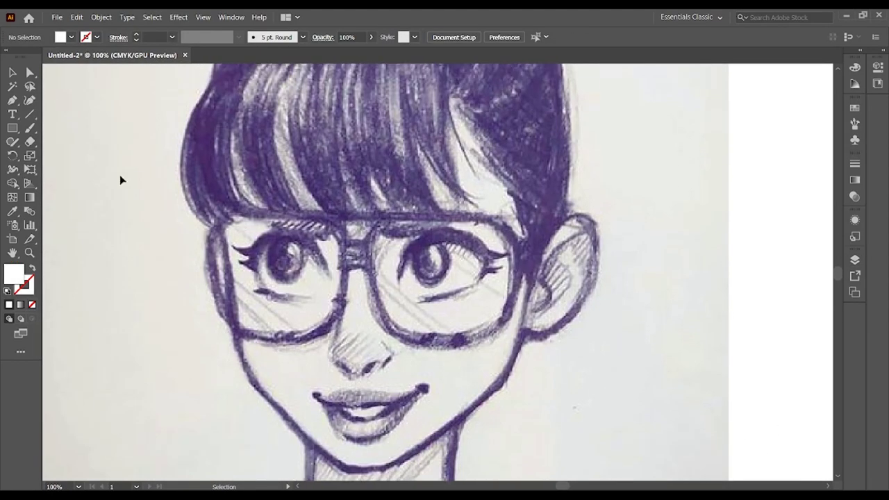
left_click(223, 226)
left_click(240, 357)
left_click(343, 470)
left_click_drag(452, 425, 528, 371)
left_click_drag(523, 335, 564, 147)
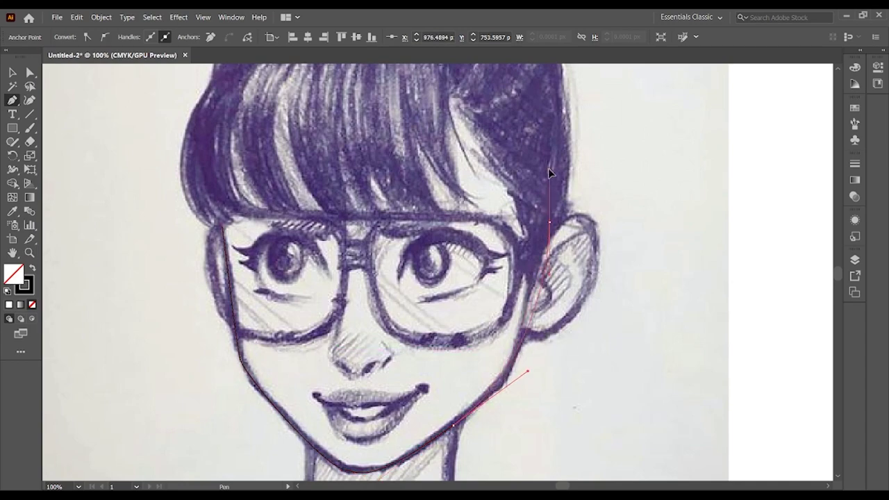
left_click(542, 209)
Arc the outline over the top of the head and close it at the starting temple
scroll(433, 123, "up", 3)
left_click_drag(403, 144, 305, 130)
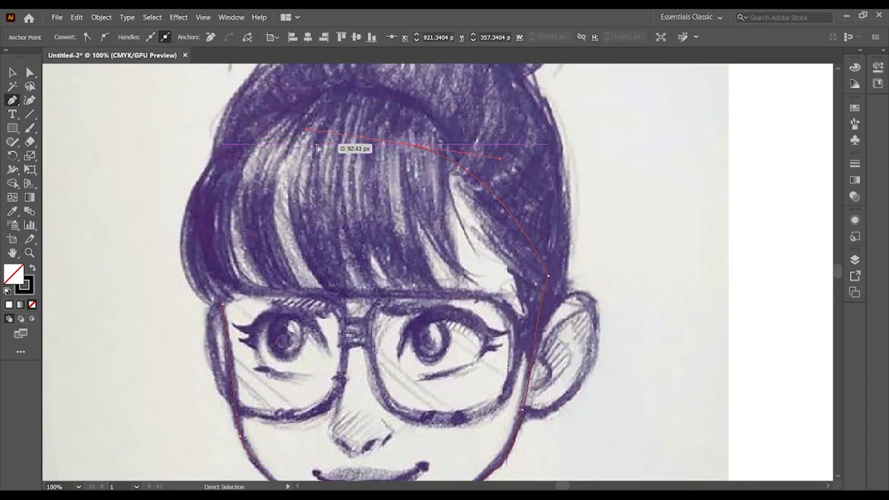
scroll(317, 149, "up", 6)
left_click(252, 205)
scroll(253, 204, "down", 6)
left_click(223, 289)
key("v")
Start the lip outline at the left corner of the mouth
scroll(791, 269, "down", 5)
scroll(726, 285, "up", 2)
scroll(530, 298, "up", 4)
scroll(375, 393, "down", 6)
scroll(380, 356, "up", 4)
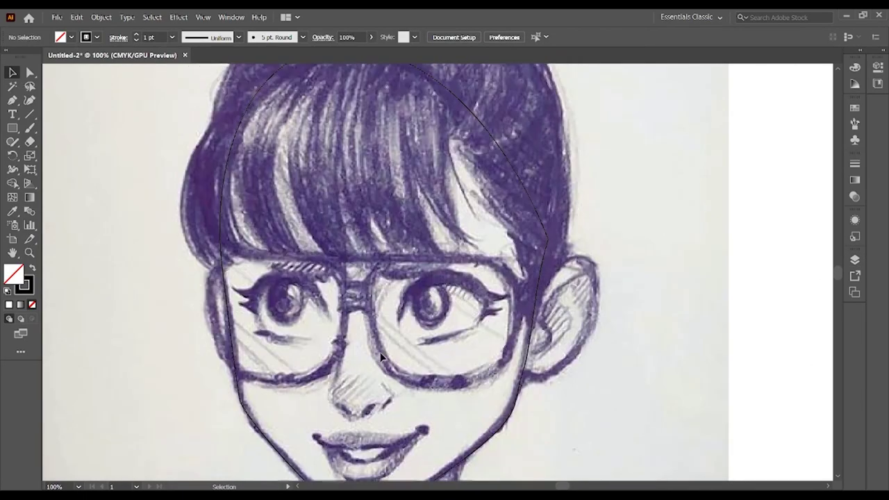
left_click(131, 254)
Outline the upper lip as a closed curved shape from the left corner to the right corner and back
left_click(195, 285)
left_click(280, 324)
left_click(394, 278)
left_click_drag(472, 240, 470, 211)
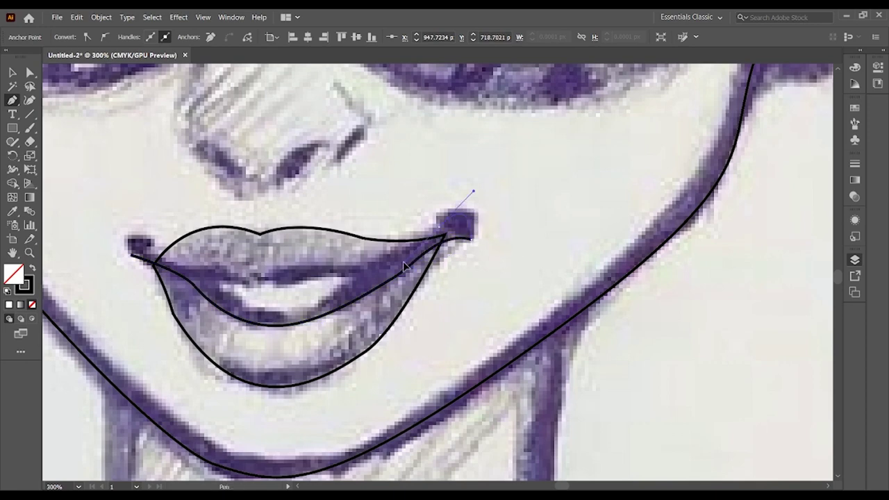
left_click_drag(212, 283, 169, 238)
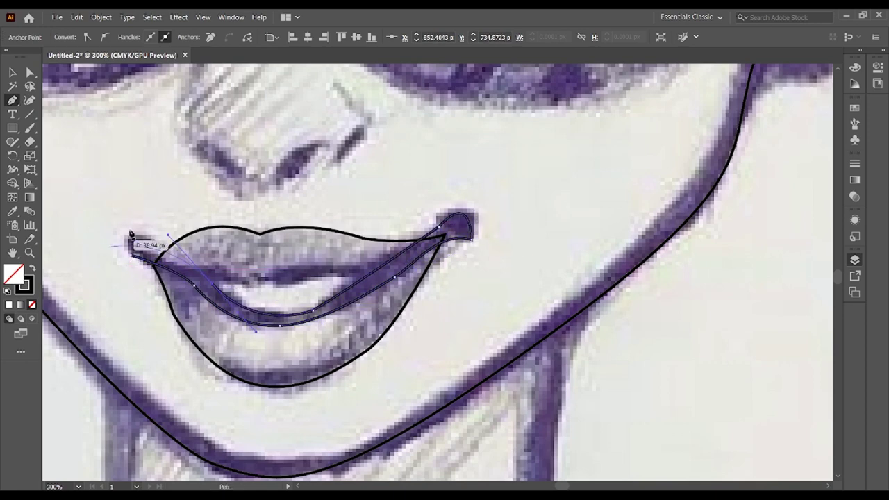
left_click_drag(131, 254, 137, 291)
key("v")
left_click(137, 290)
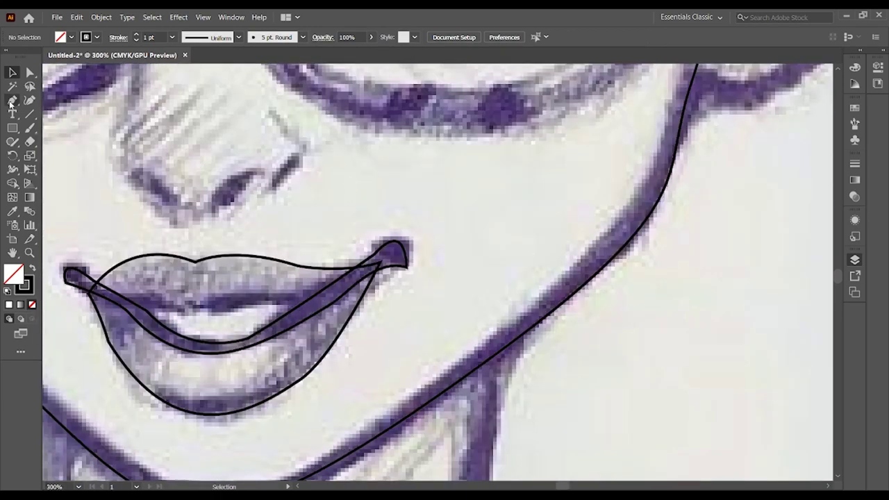
Trace the lower lip as a closed shape, then begin the mouth-opening path
left_click(12, 100)
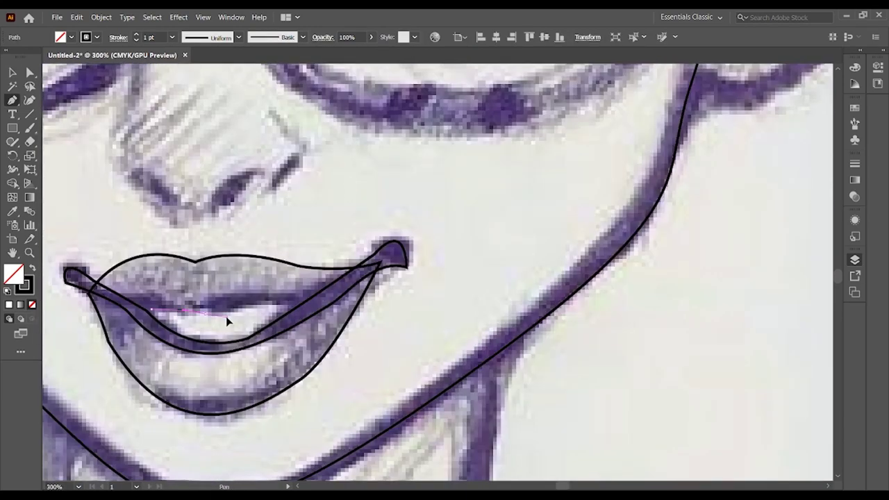
left_click(305, 300)
left_click_drag(202, 303, 124, 295)
scroll(635, 371, "down", 2)
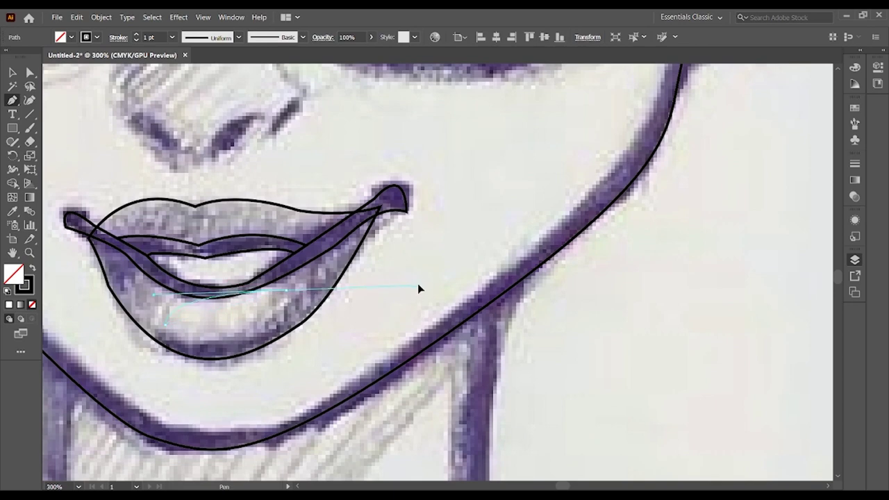
left_click_drag(165, 324, 143, 313)
key("ctrl+shift+a")
scroll(808, 351, "up", 2)
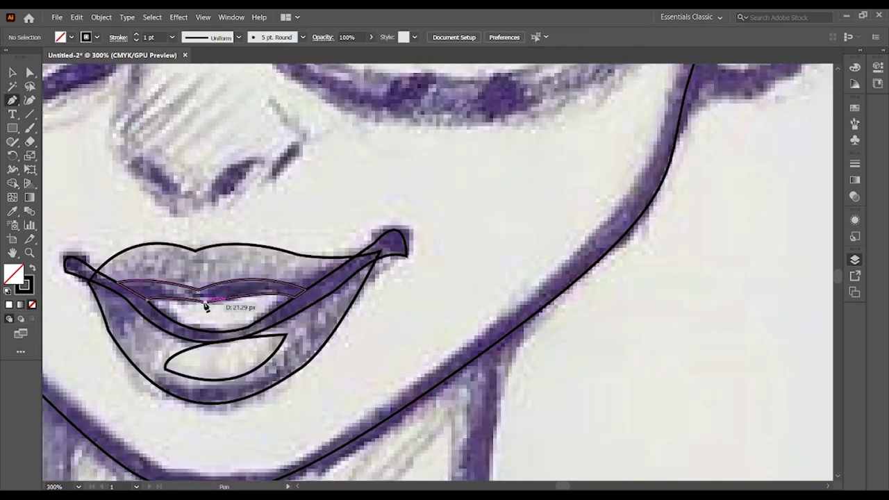
left_click(206, 307)
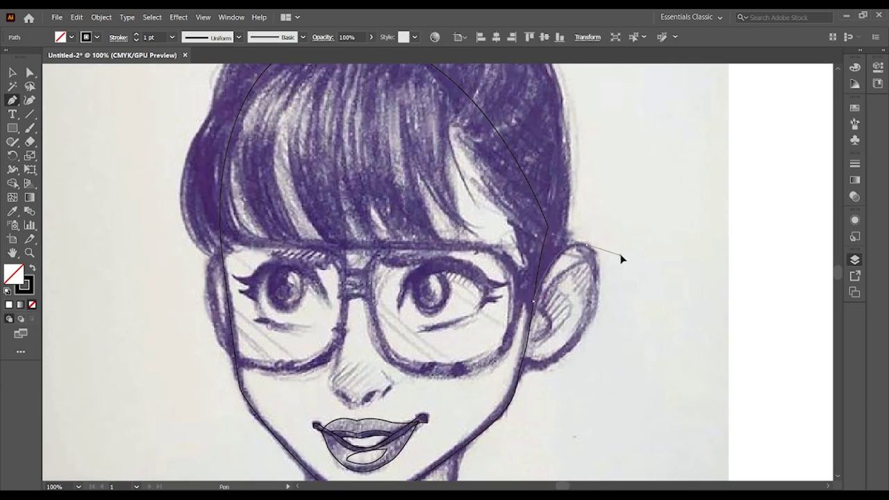
Curve the ear outline toward the jaw and move the teardrop shape onto the ear
mouse_move(533, 365)
left_mouse_down()
mouse_move(516, 374)
mouse_move(516, 384)
left_mouse_up()
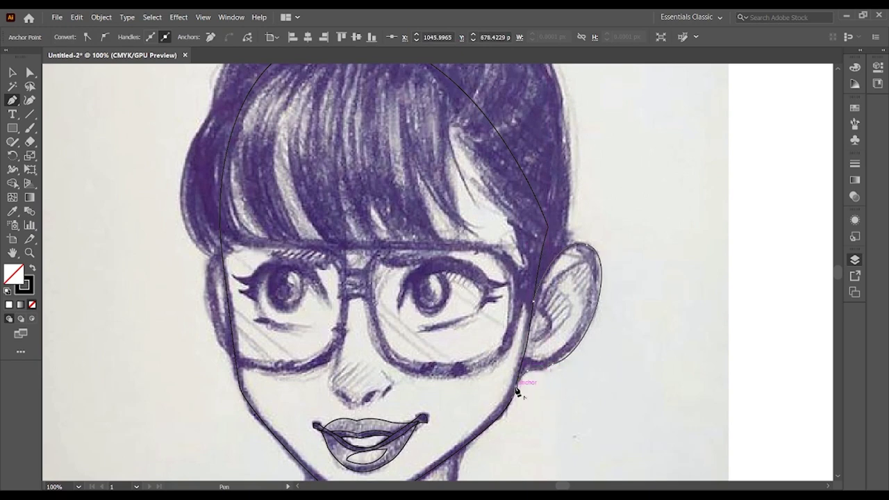
key("v")
left_click_drag(466, 332, 599, 370)
left_click(654, 257)
scroll(654, 258, "down", 2)
key("ctrl+y")
key("ctrl+y")
key("ctrl+plus")
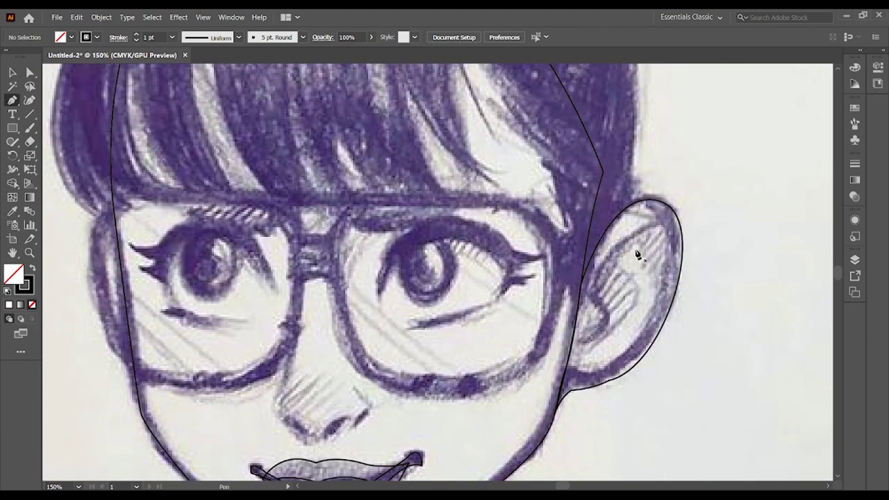
Trace the outer ear edge and the inner ear fold curve, then fit the artboard in view
left_click_drag(637, 203, 639, 206)
left_click_drag(664, 370, 664, 366)
left_click_drag(554, 422, 562, 430)
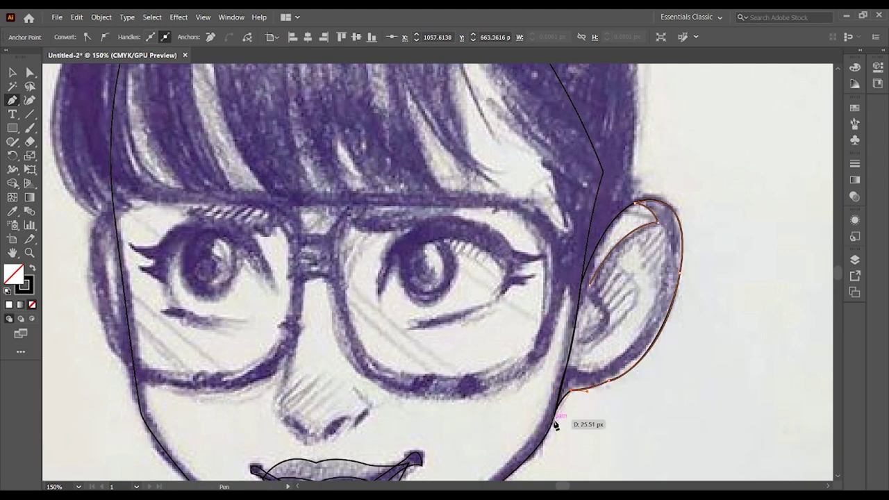
left_click_drag(568, 366, 576, 371)
left_click_drag(665, 236, 663, 173)
left_click_drag(576, 344, 587, 326)
key("v")
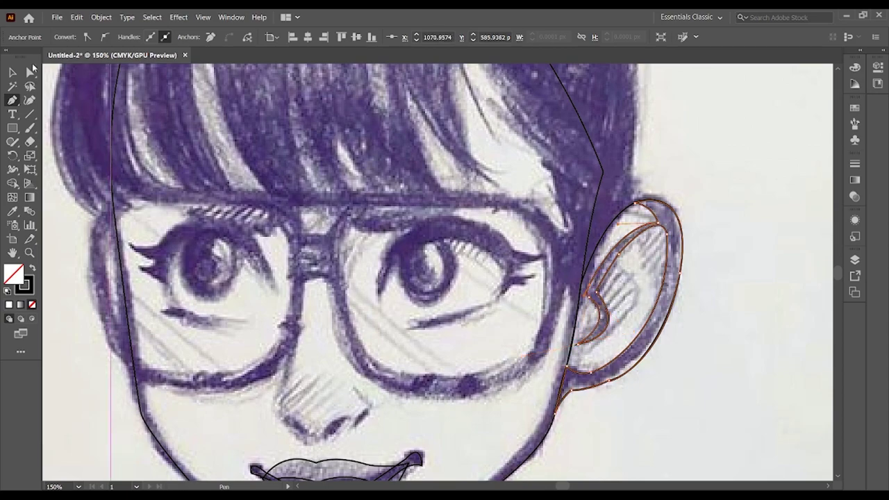
scroll(695, 298, "down", 3)
key("ctrl+0")
scroll(778, 295, "up", 1)
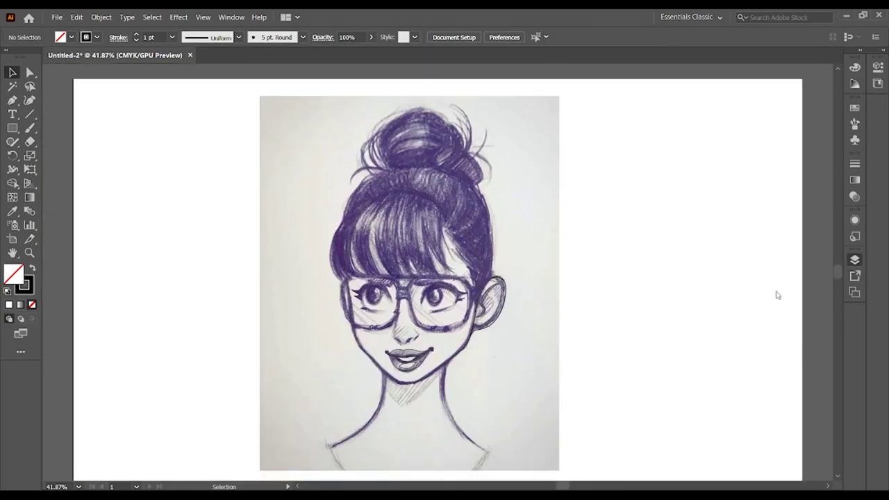
Draw the angled nose outline from the bridge to the tip and nostril wing
key("ctrl+plus")
key("ctrl+plus")
key("ctrl+plus")
scroll(367, 333, "up", 1)
key("p")
left_click(299, 259)
left_click_drag(284, 335, 287, 338)
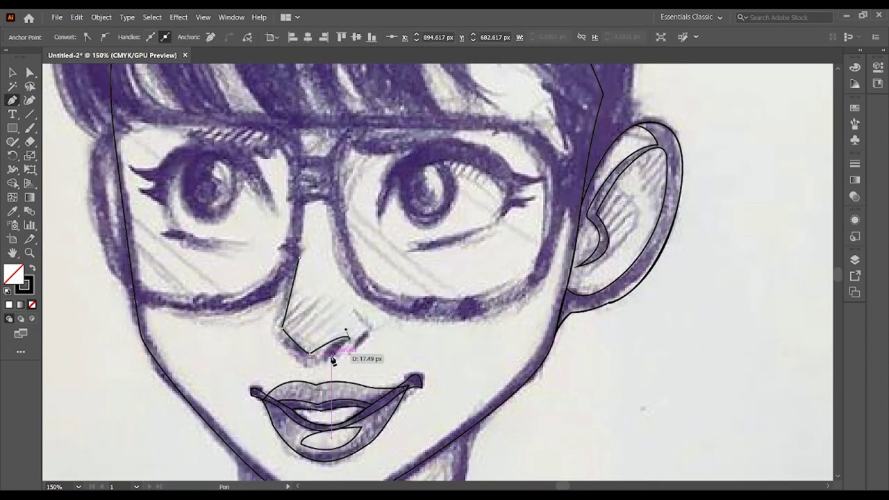
key("ctrl+plus")
key("ctrl+plus")
scroll(452, 148, "up", 2)
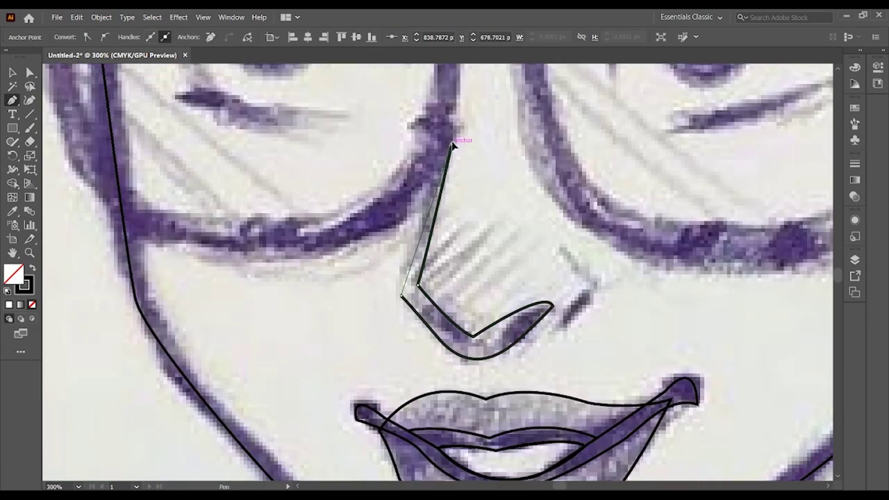
key("ctrl+minus")
left_click(562, 174)
left_click(590, 232)
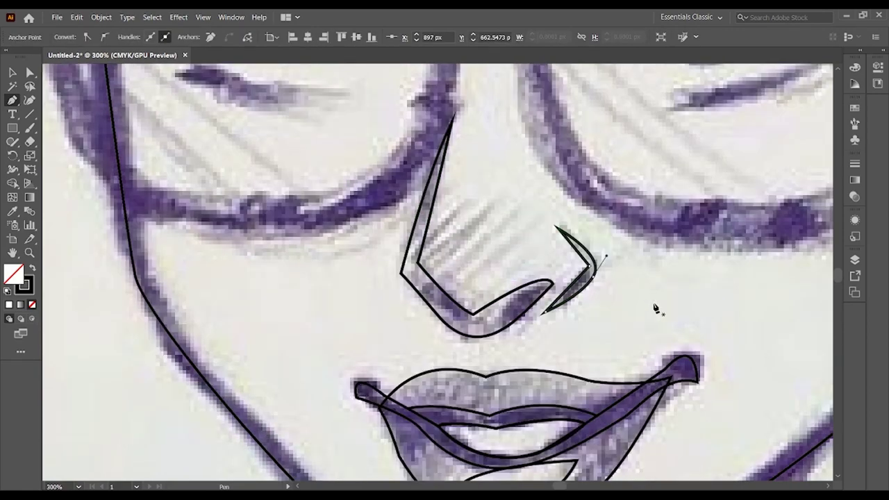
key("v")
key("ctrl+0")
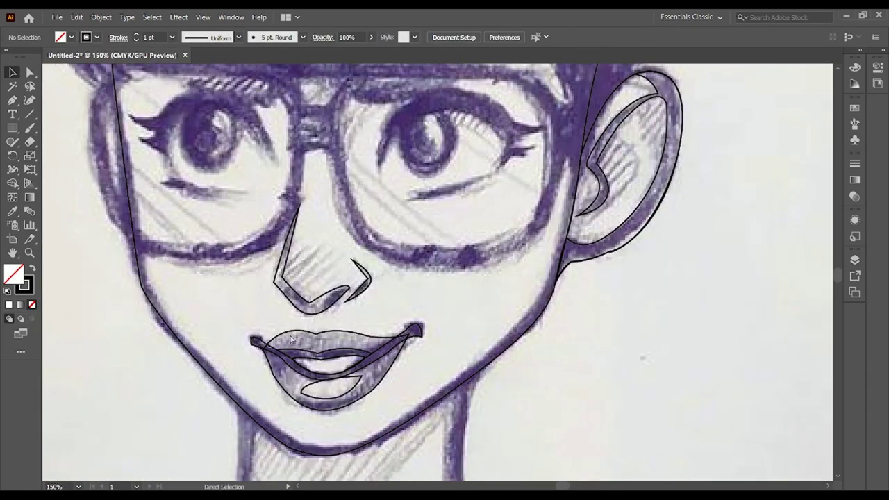
Add two small oval nostrils beneath the nose
key("ctrl+plus")
mouse_move(206, 376)
left_mouse_down()
mouse_move(244, 357)
mouse_move(236, 356)
left_mouse_up()
left_click(13, 73)
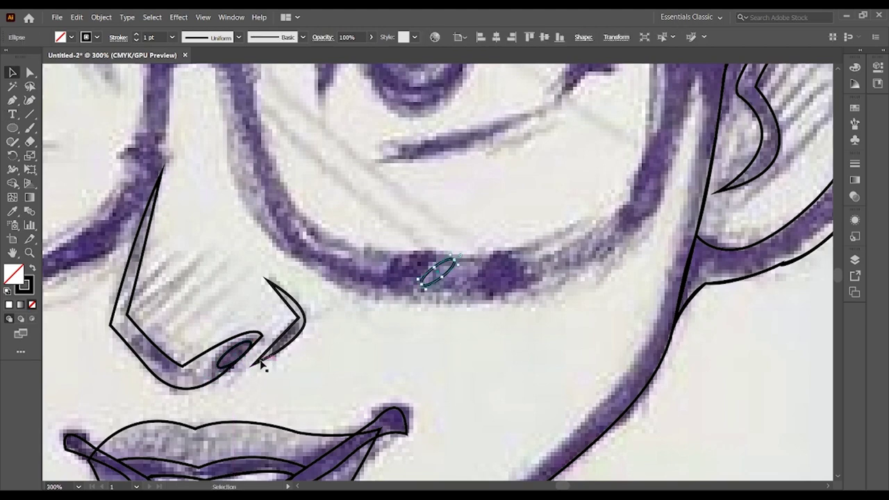
left_click_drag(237, 269, 248, 279)
key("ctrl+z")
mouse_move(236, 224)
left_mouse_down()
mouse_move(276, 238)
mouse_move(171, 363)
left_mouse_up()
key("v")
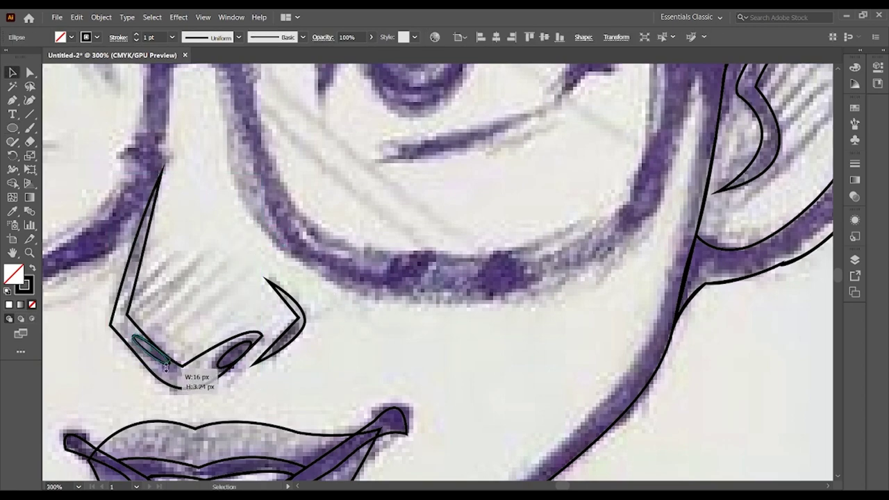
left_click(186, 364)
scroll(353, 378, "down", 5)
scroll(634, 183, "up", 2)
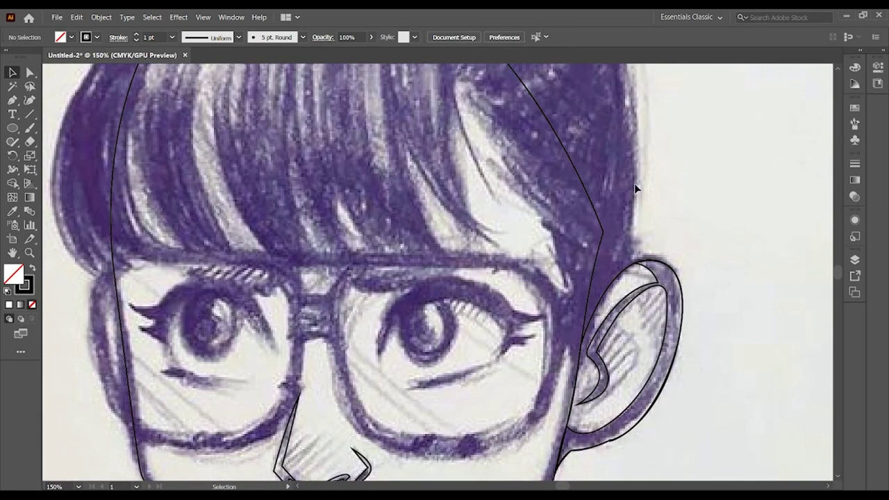
scroll(552, 298, "down", 3)
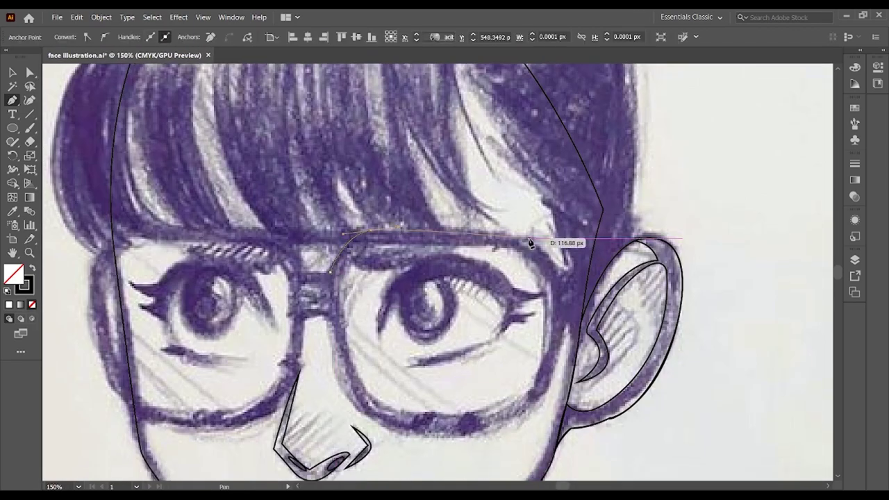
Complete the outer glasses frame outline across the top, beside the ear, and around the lenses
left_click_drag(525, 238, 568, 287)
left_click(637, 239)
left_click_drag(581, 327, 584, 332)
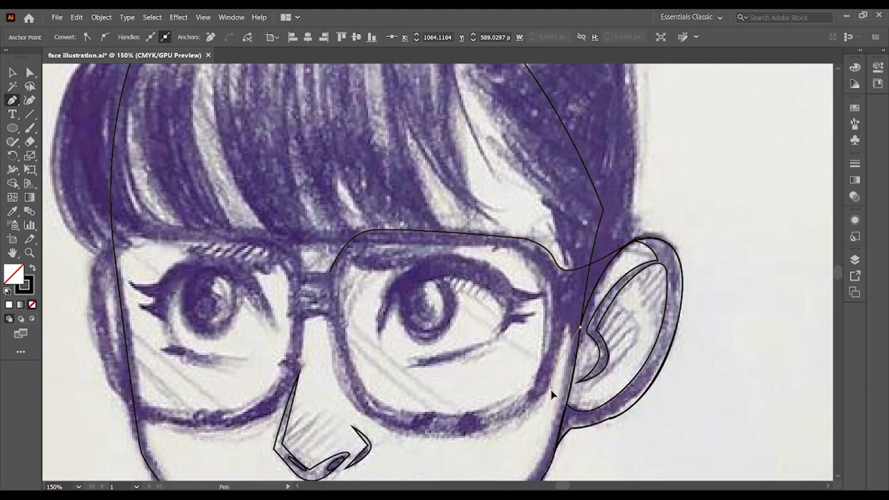
left_click_drag(332, 347, 351, 426)
left_click(304, 316)
mouse_move(97, 295)
left_mouse_down()
mouse_move(92, 279)
mouse_move(167, 244)
left_mouse_up()
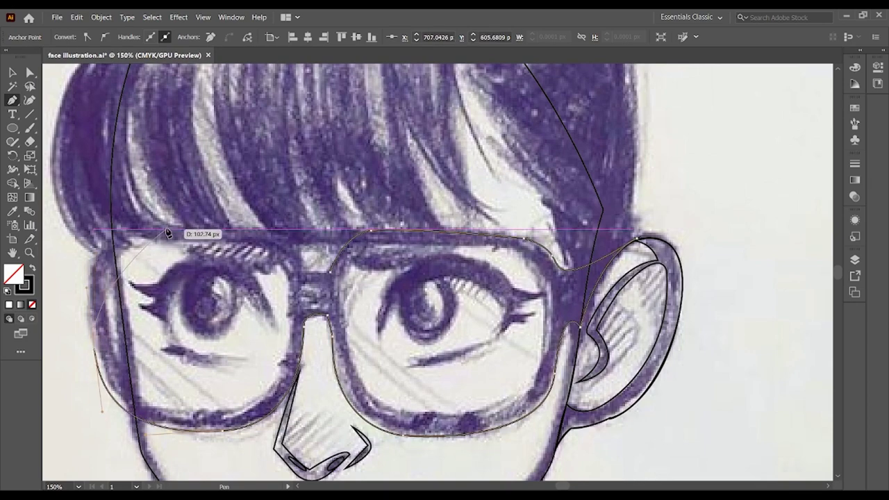
left_click_drag(304, 273, 326, 258)
key("v")
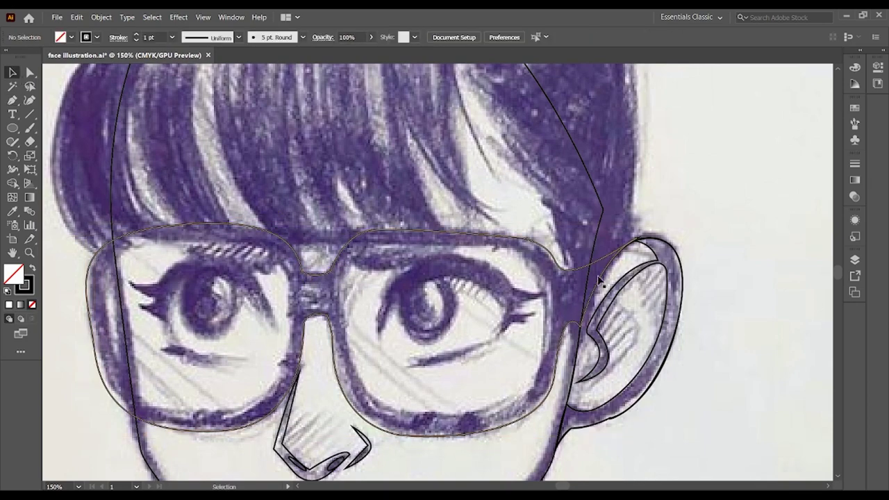
scroll(645, 268, "down", 3)
Trace the inner rims of the right and left lenses as closed curved paths
left_click(342, 192)
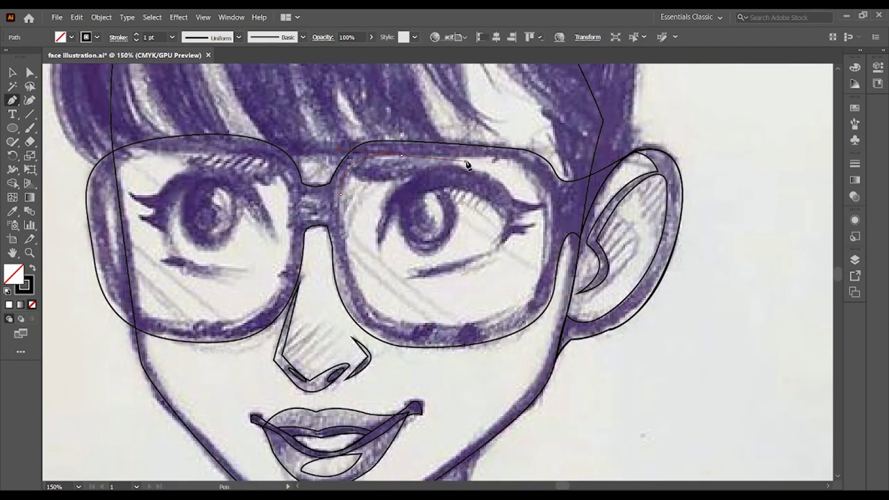
left_click_drag(465, 161, 495, 160)
left_click_drag(552, 180, 557, 294)
left_click_drag(366, 306, 350, 278)
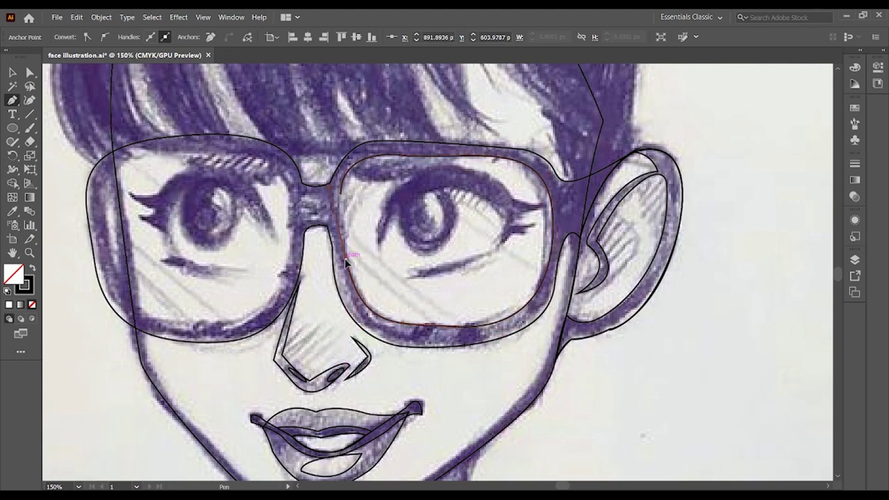
left_click(107, 243)
left_click_drag(194, 149, 232, 149)
left_click_drag(290, 250, 281, 312)
left_click_drag(201, 327, 153, 323)
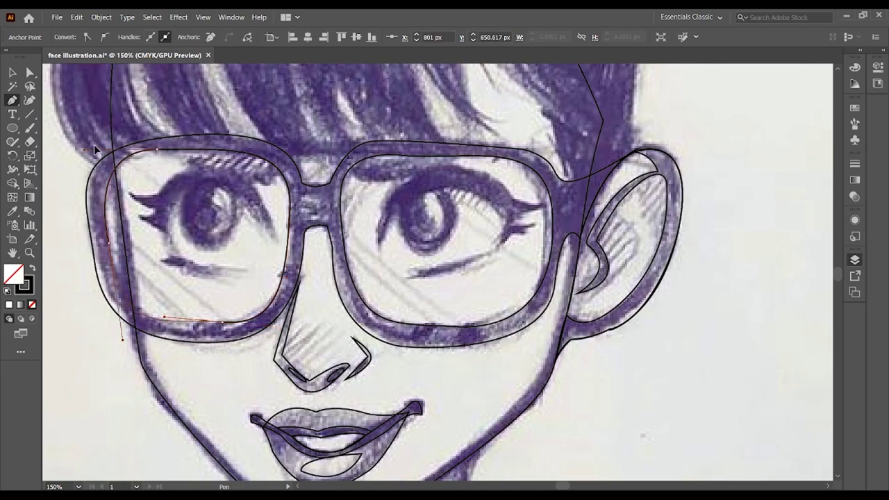
left_click(108, 244)
key("v")
key("ctrl+0")
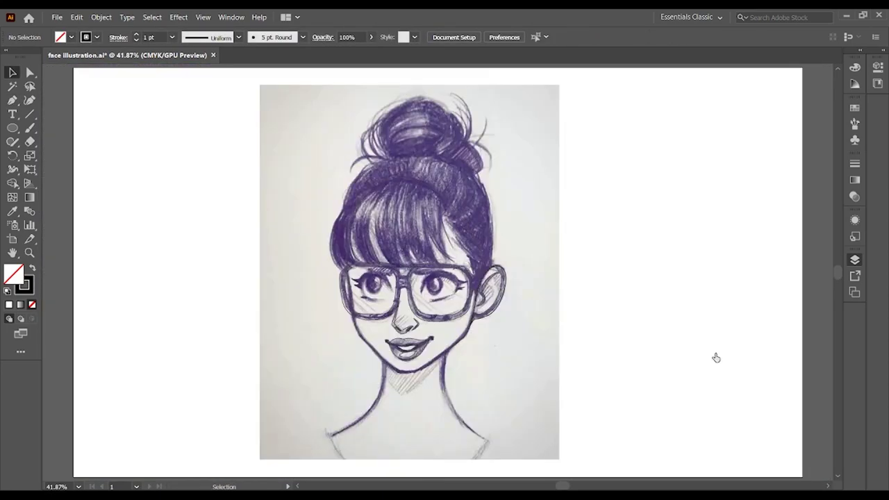
scroll(614, 295, "up", 5)
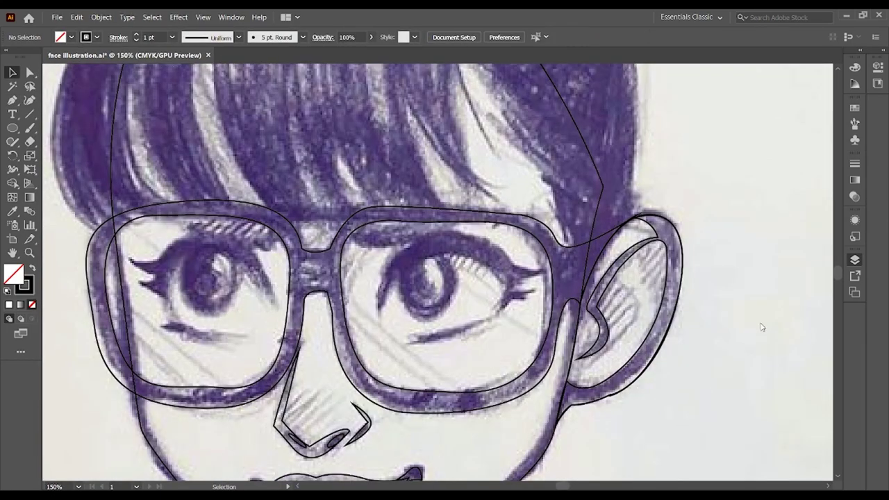
Begin the right eye outline along its left edge with a pointed lash tip
left_click(380, 311)
left_click_drag(391, 287, 398, 297)
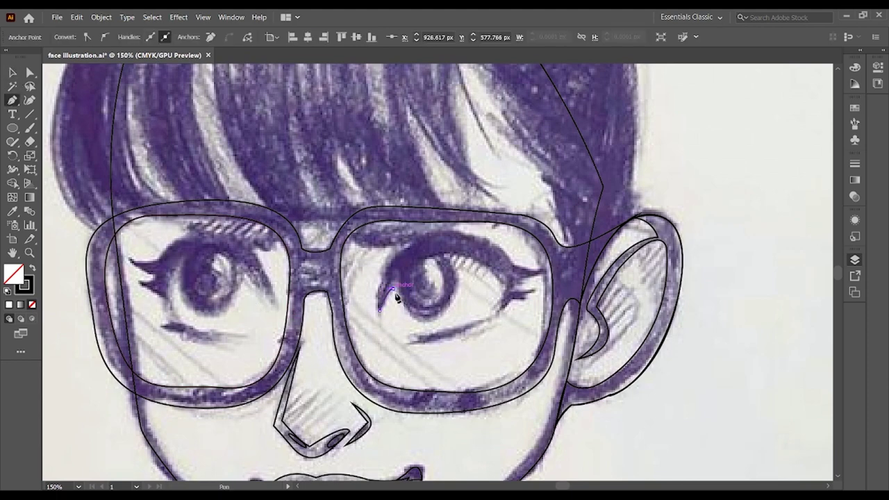
left_click(403, 342)
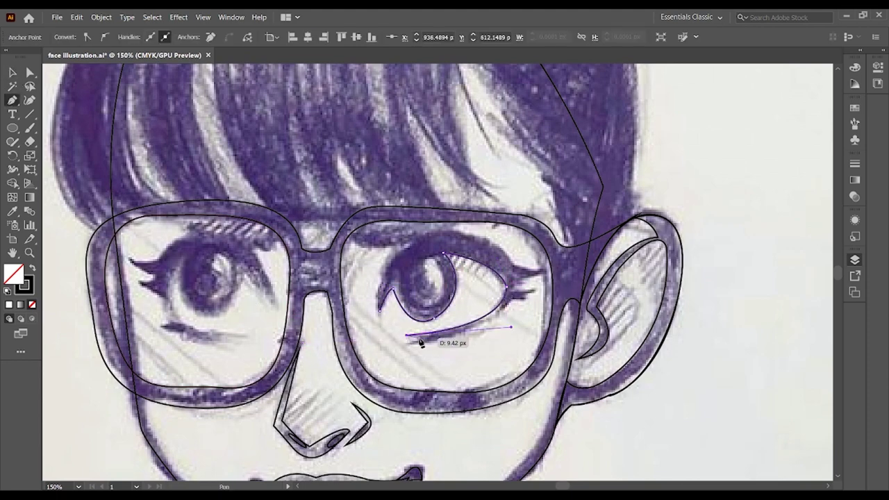
Finish the right eye's lower lash stroke and add its crescent iris highlight
left_click_drag(513, 298, 551, 281)
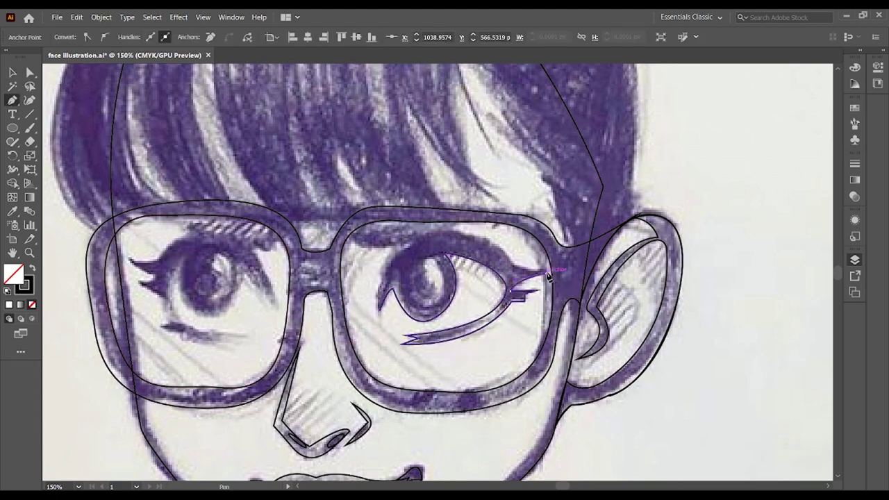
left_click(391, 418, "ctrl")
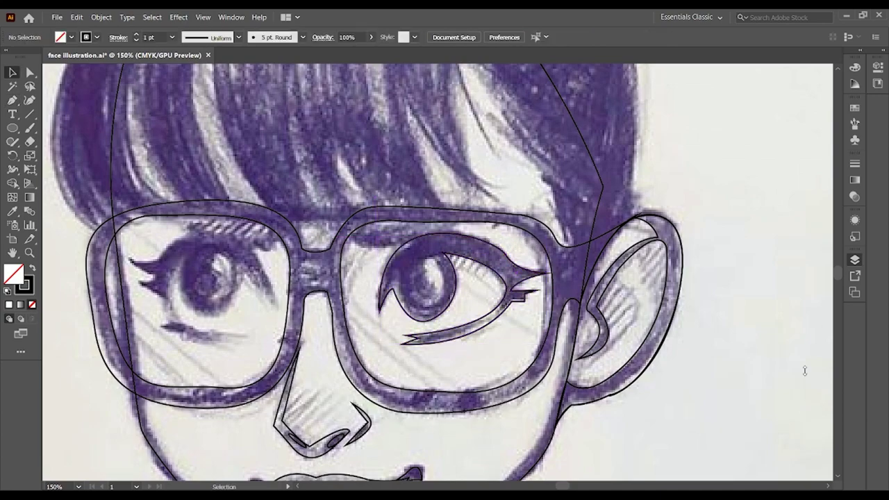
key("ctrl+equal")
key("ctrl+equal")
key("p")
left_click(414, 241)
left_click_drag(444, 313, 436, 278)
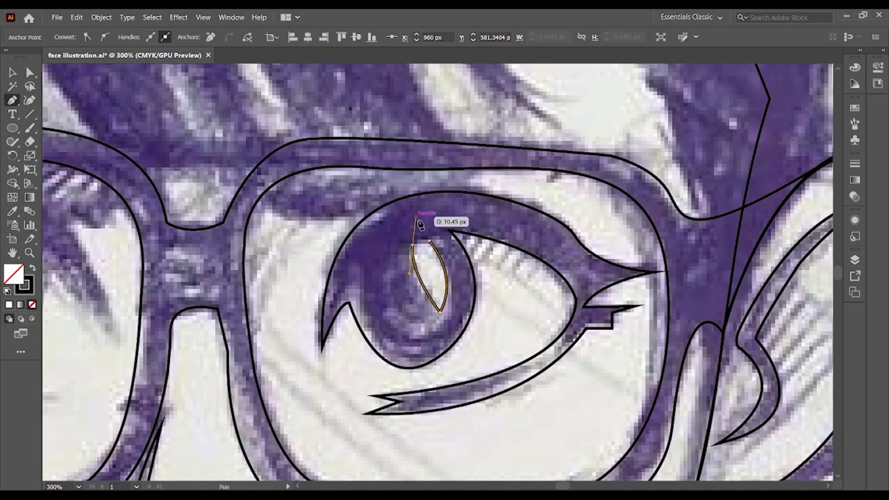
left_click(516, 291)
key("ctrl+0")
scroll(463, 263, "up", 5)
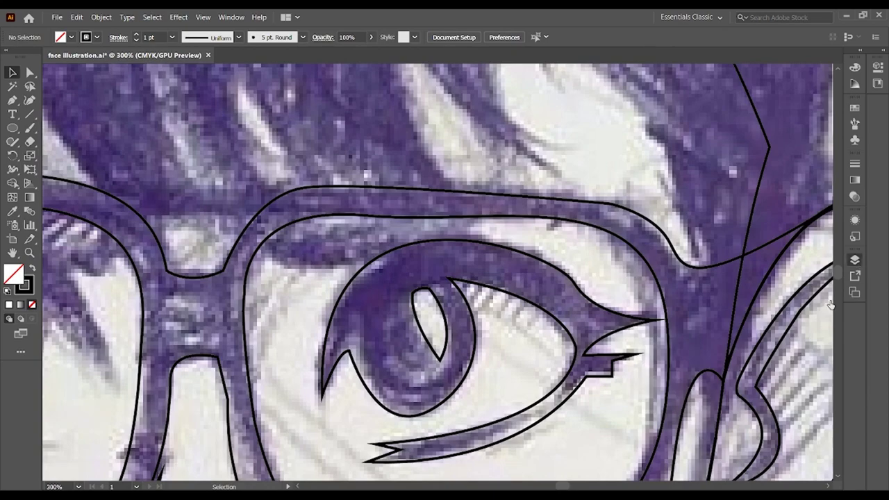
Trace the left eye outline with its lower lid and pointed lash corners
key("p")
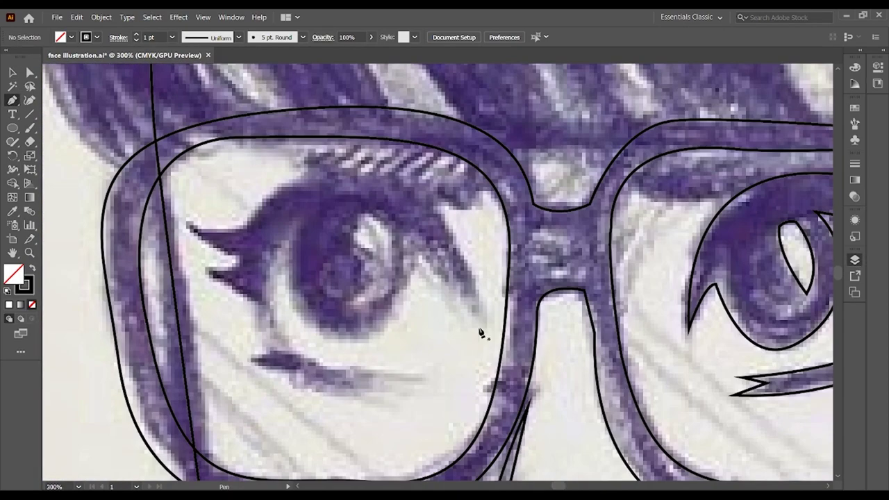
left_click_drag(481, 329, 422, 257)
left_click_drag(290, 237, 268, 298)
left_click_drag(423, 376, 526, 378)
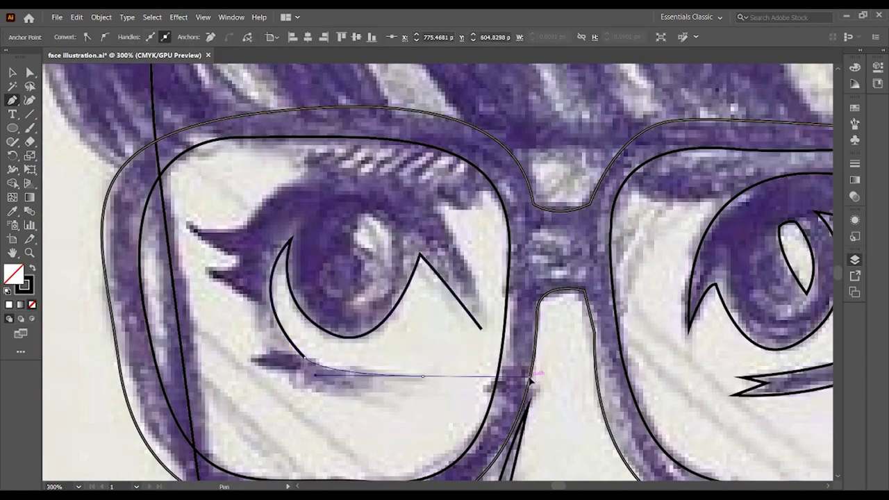
mouse_move(254, 365)
left_mouse_down()
mouse_move(142, 303)
mouse_move(291, 389)
left_mouse_up()
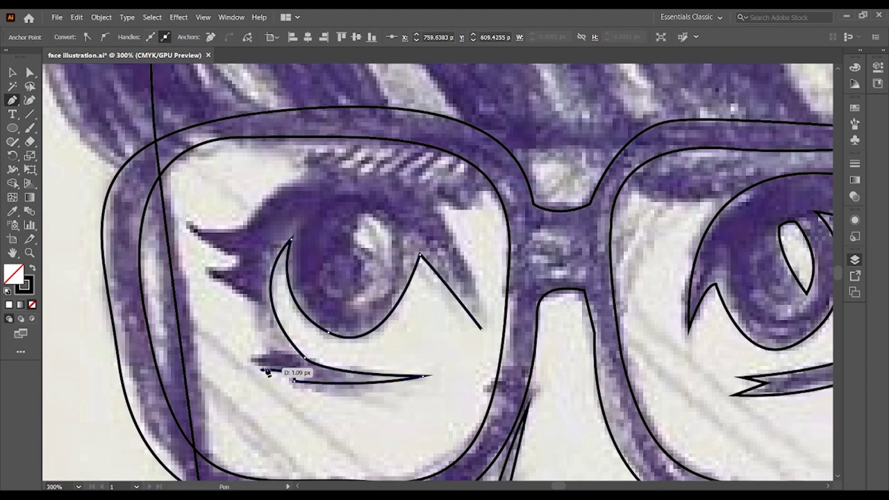
left_click(210, 280)
left_click(238, 260)
left_click(188, 223)
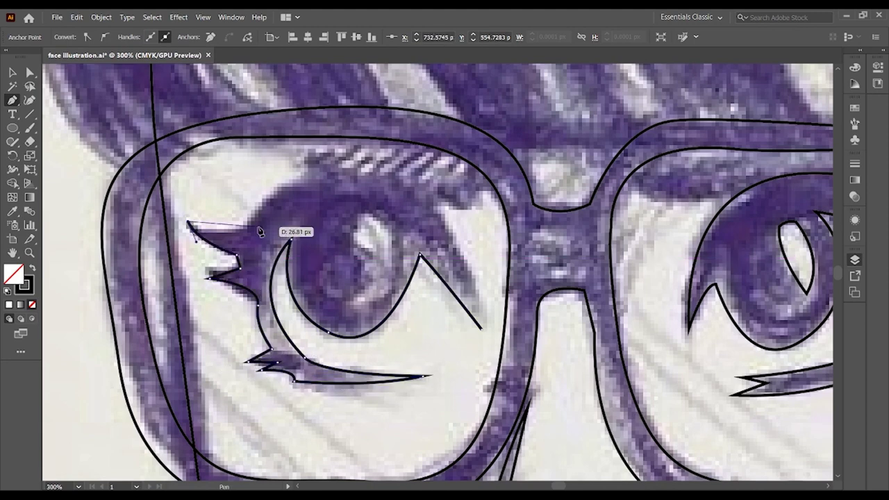
left_click_drag(481, 329, 565, 378)
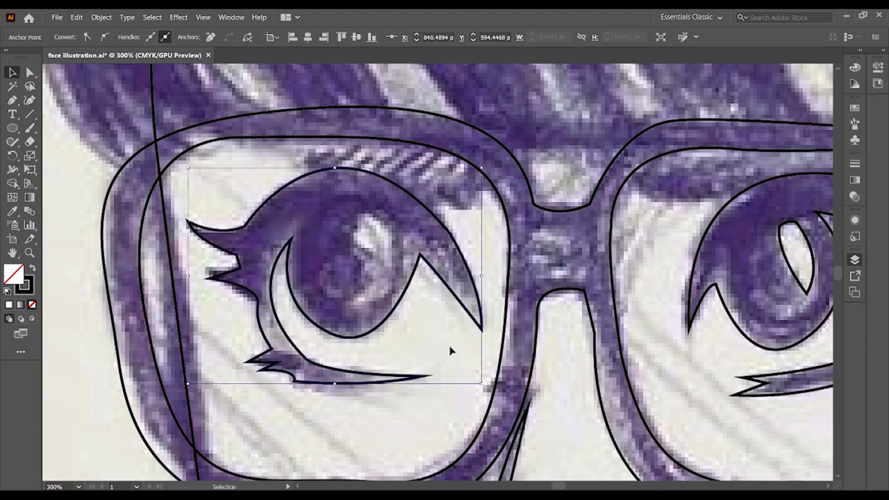
left_click(236, 187, "ctrl")
Draw the left eye's crescent iris highlight, then zoom back in on the face
left_click(368, 213)
left_click_drag(353, 302, 389, 275)
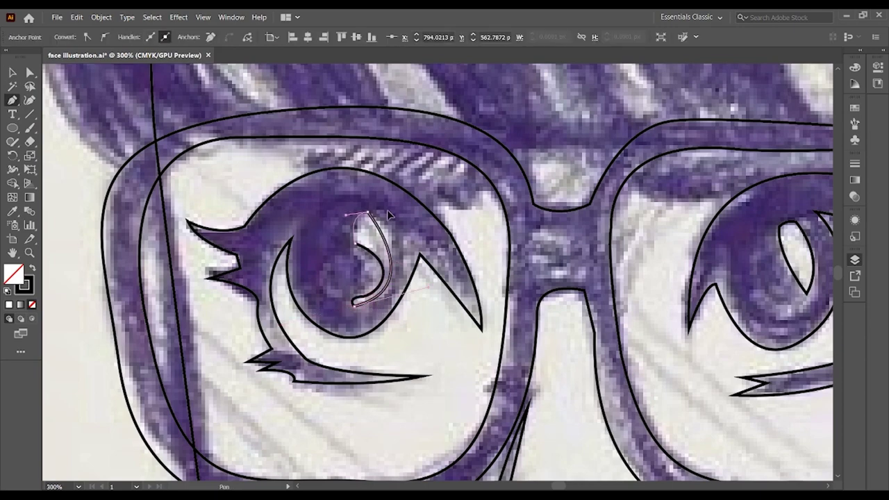
key("v")
key("ctrl+0")
key("ctrl+plus")
key("ctrl+plus")
key("ctrl+plus")
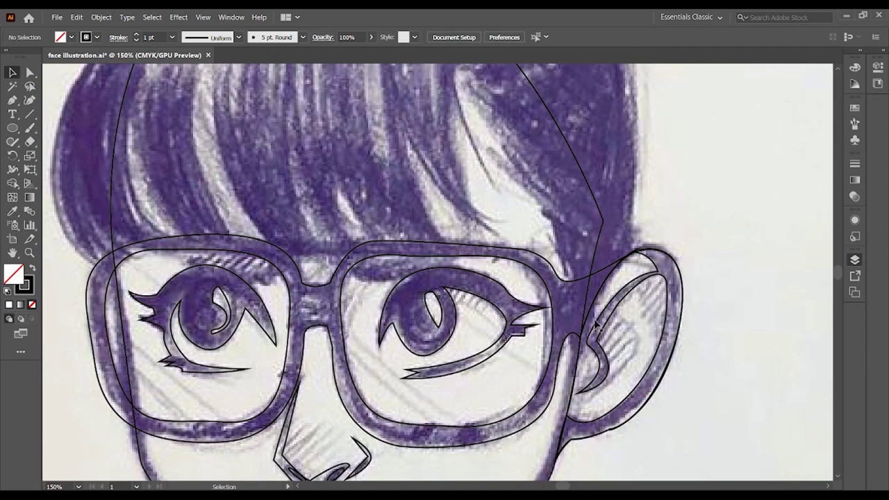
scroll(282, 293, "up", 3)
Trace the next two pointed bang strands with curved Pen anchors above the glasses
scroll(415, 168, "up", 3)
key("ctrl+0")
key("ctrl+plus")
key("ctrl+plus")
key("ctrl+plus")
key("p")
left_click(457, 172)
left_click_drag(496, 337, 502, 354)
key("ctrl+plus")
key("ctrl+plus")
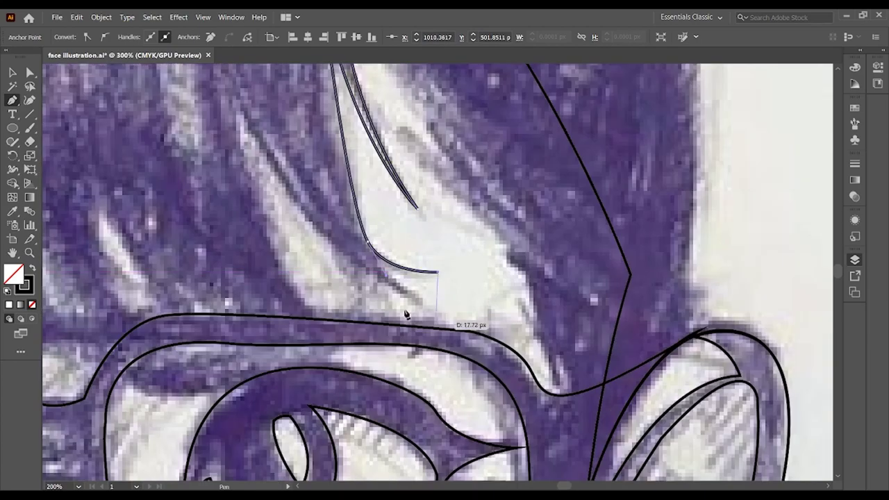
key("ctrl+minus")
key("ctrl+minus")
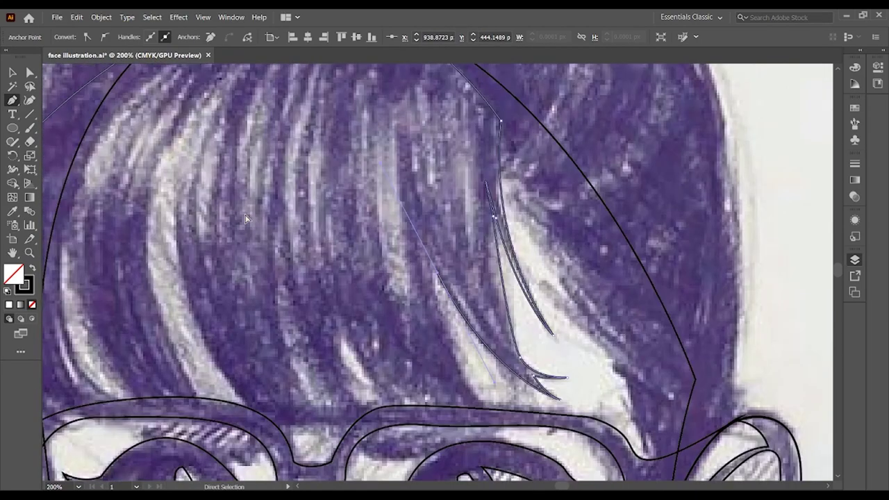
left_click(417, 292)
left_click_drag(445, 379, 446, 379)
key("ctrl+plus")
key("ctrl+plus")
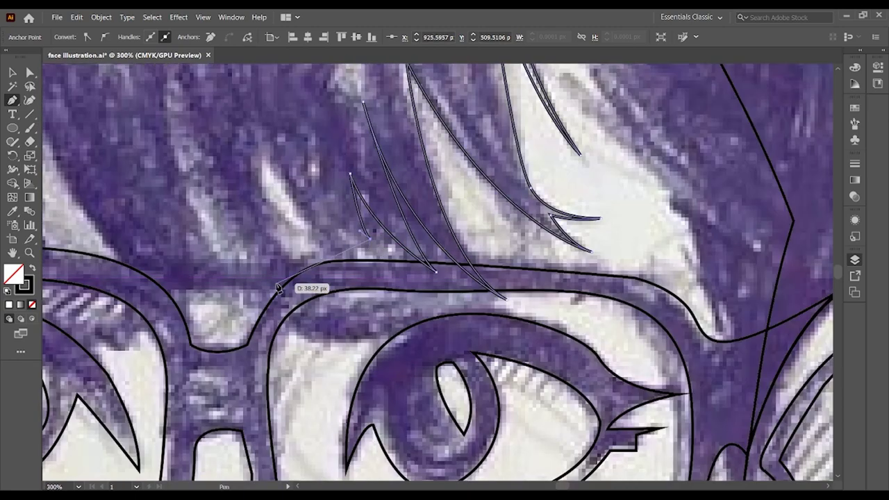
key("ctrl+1")
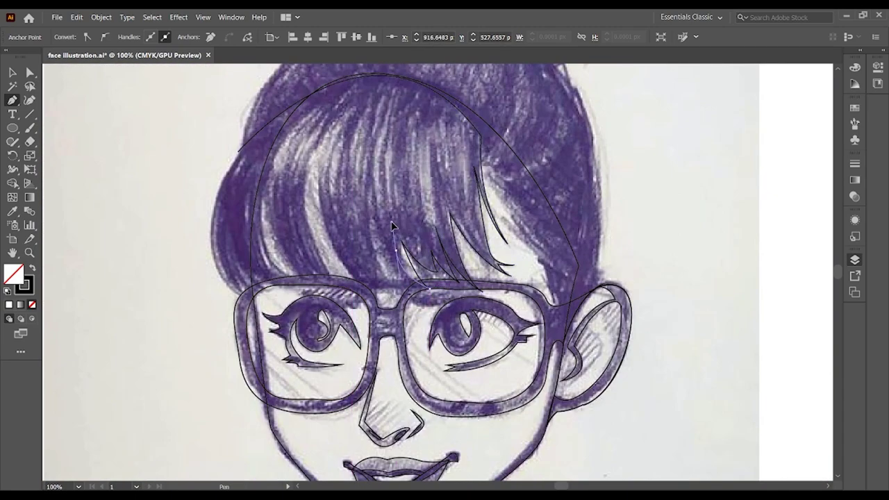
Trace a long strand through the bangs and close it at its starting point
left_click_drag(381, 248, 325, 177)
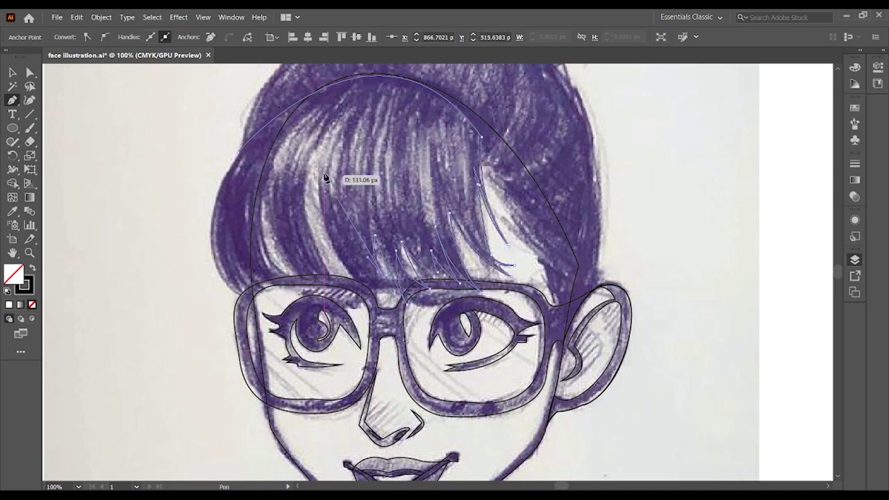
scroll(320, 188, "up", 5)
scroll(347, 319, "down", 4)
left_click_drag(318, 306, 316, 317)
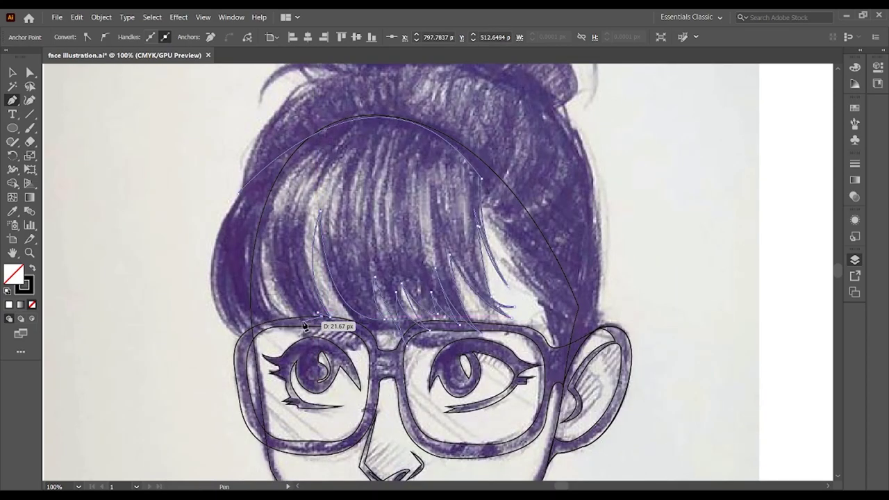
key("ctrl+plus")
key("ctrl+plus")
scroll(312, 208, "up", 3)
scroll(316, 236, "down", 1)
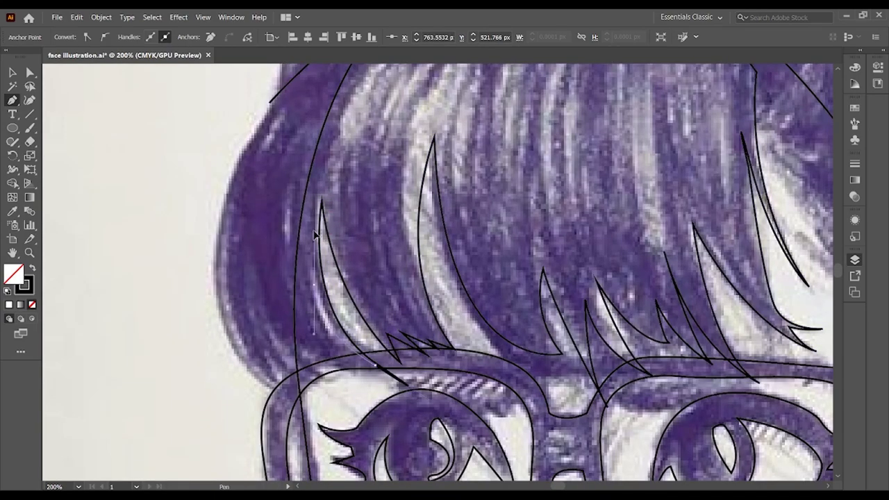
left_click_drag(375, 364, 371, 382)
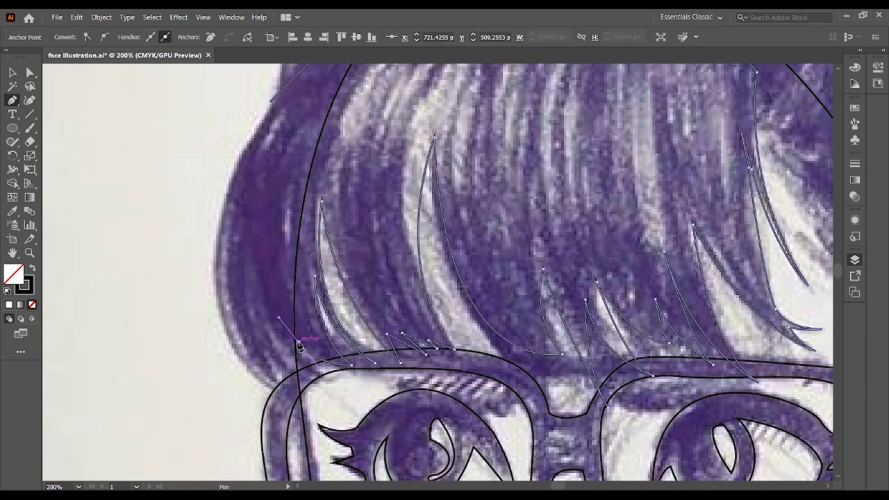
left_click_drag(300, 345, 301, 327)
scroll(300, 341, "down", 2)
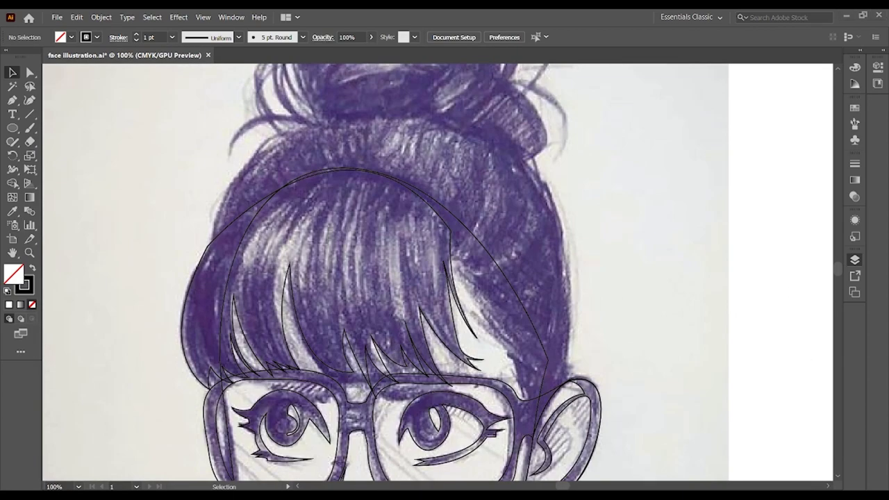
Outline the hair mass over the head and down past the ear as a closed path
key("p")
scroll(444, 271, "up", 2)
left_click(309, 162)
left_click(389, 149)
left_click_drag(563, 281, 589, 444)
left_click(574, 333)
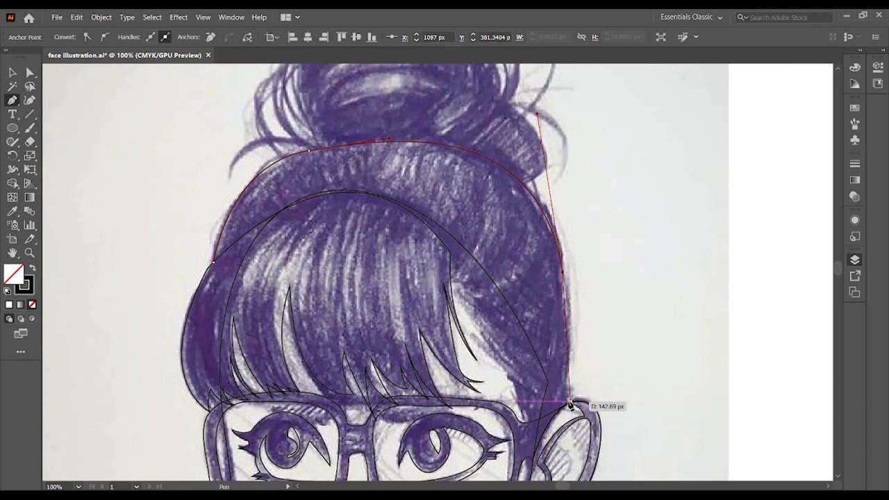
scroll(575, 393, "down", 2)
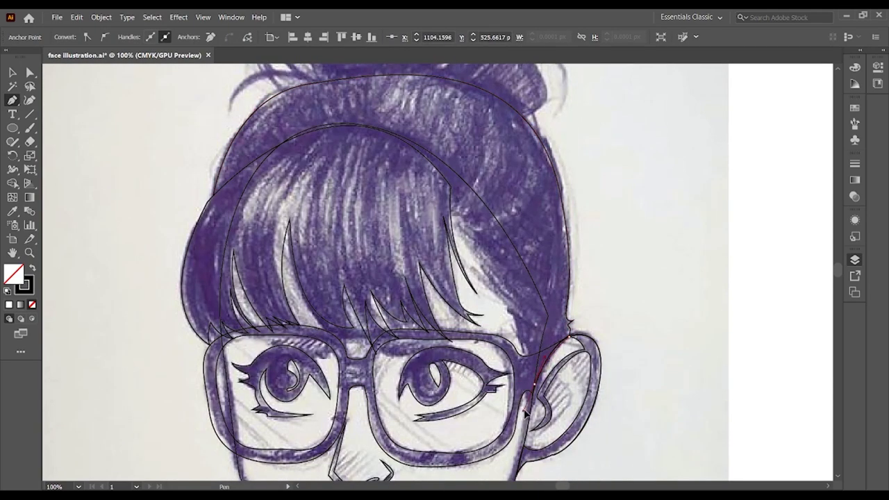
left_click_drag(528, 397, 528, 398)
scroll(528, 397, "up", 1)
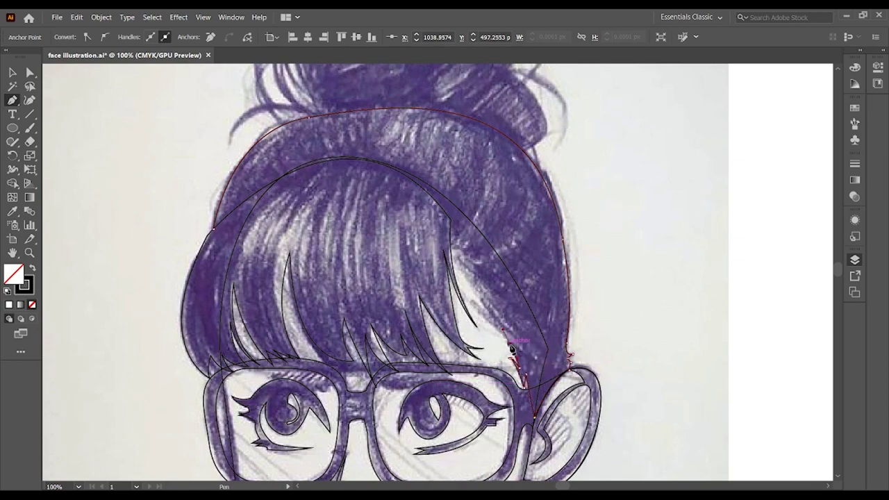
left_click(214, 229)
scroll(147, 420, "left", 3)
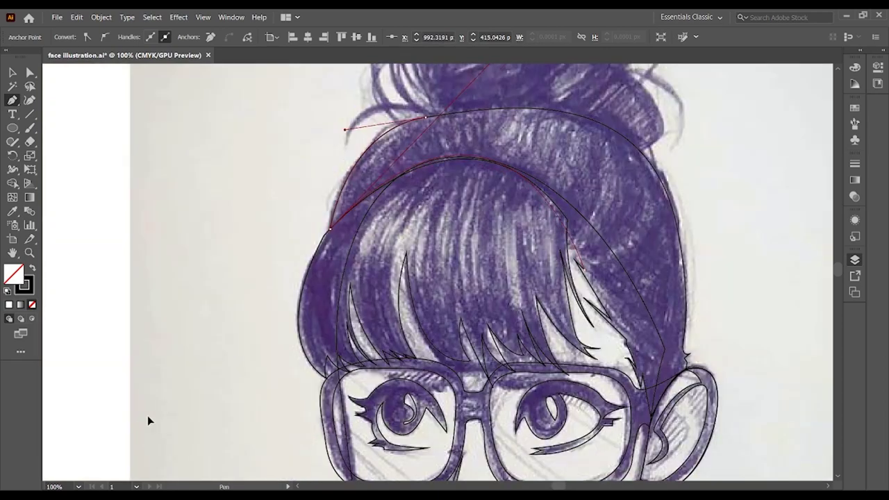
scroll(268, 184, "down", 2)
left_click(268, 184, "ctrl")
Draw the curved round bun outline on top and the loose wisps beside it
scroll(268, 184, "up", 5)
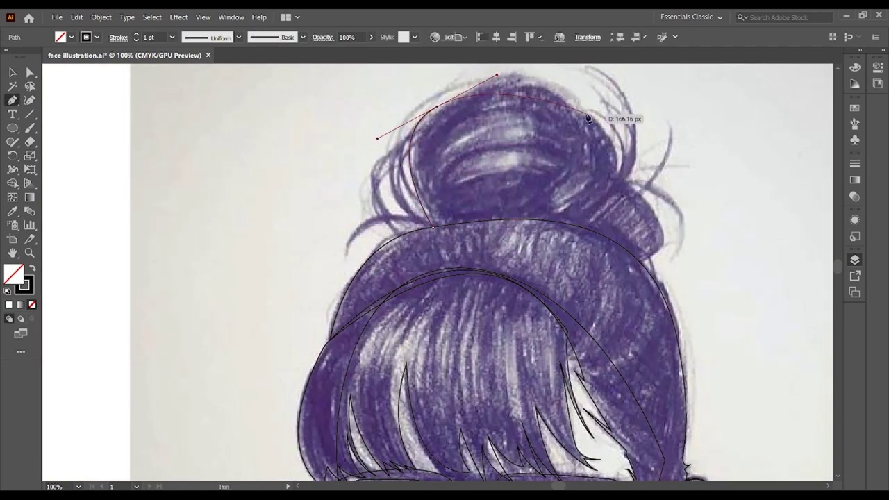
left_click_drag(461, 112, 514, 66)
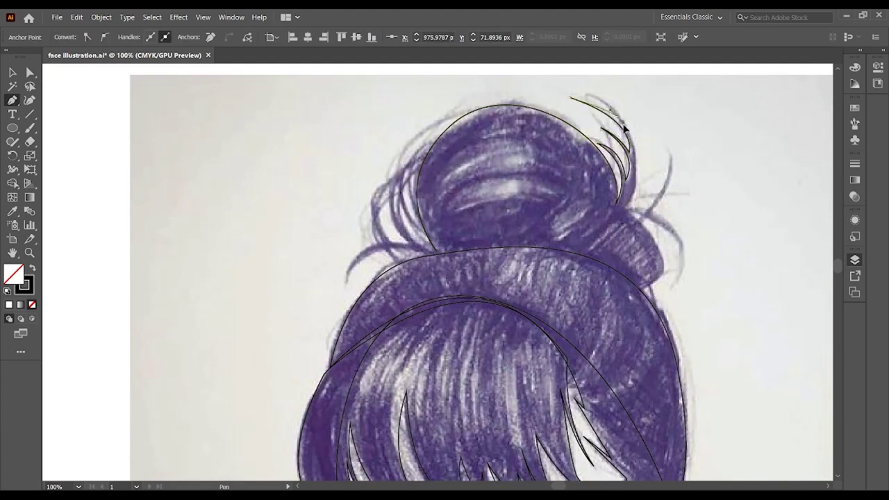
left_click_drag(626, 207, 595, 321)
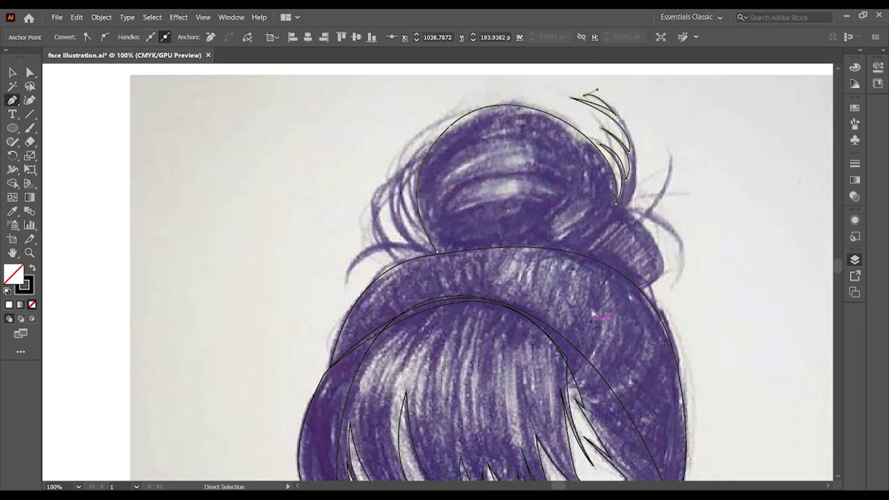
scroll(709, 313, "down", 1)
left_click_drag(640, 255, 698, 237)
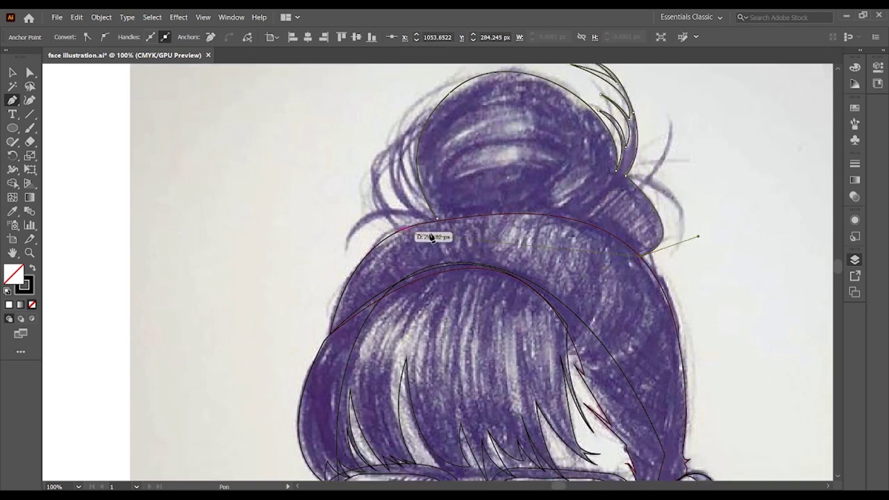
left_click(28, 72)
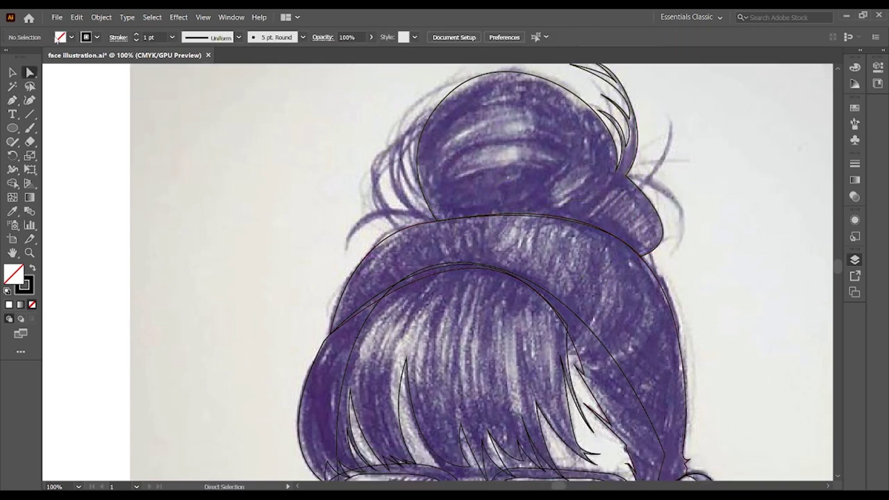
scroll(561, 137, "up", 2)
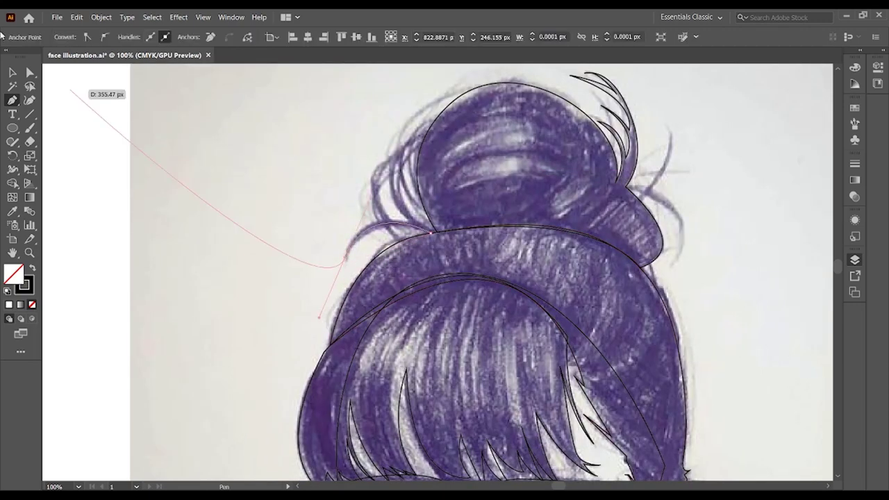
left_click_drag(421, 207, 496, 139)
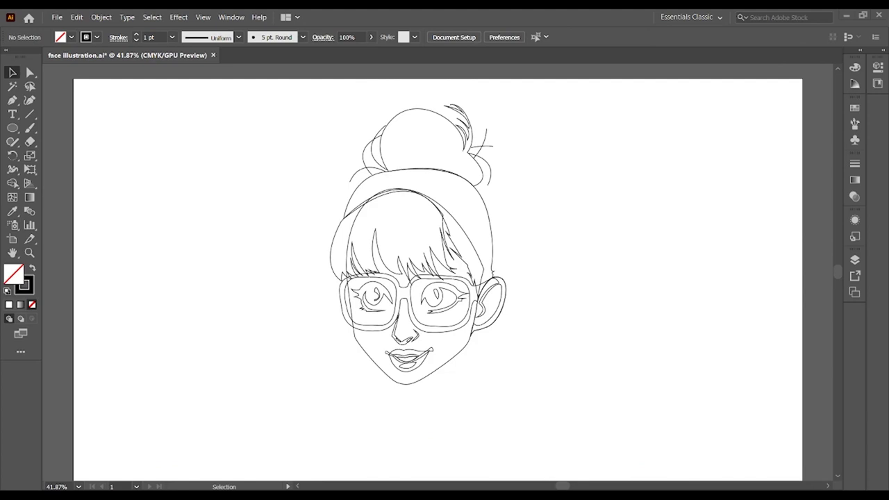
Save the file with the completed face line art using Ctrl+S
key("ctrl+s")
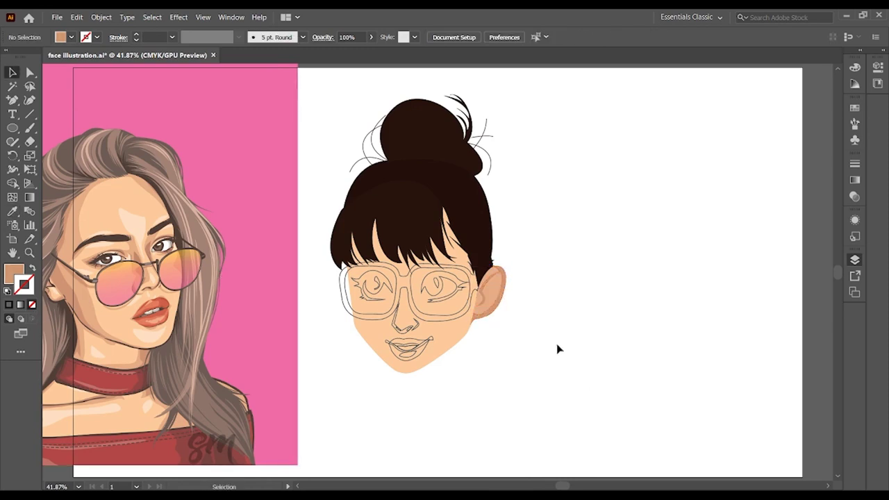
Colour the ear peach, the lips red and the teeth light grey from the reference portrait
left_click(495, 306)
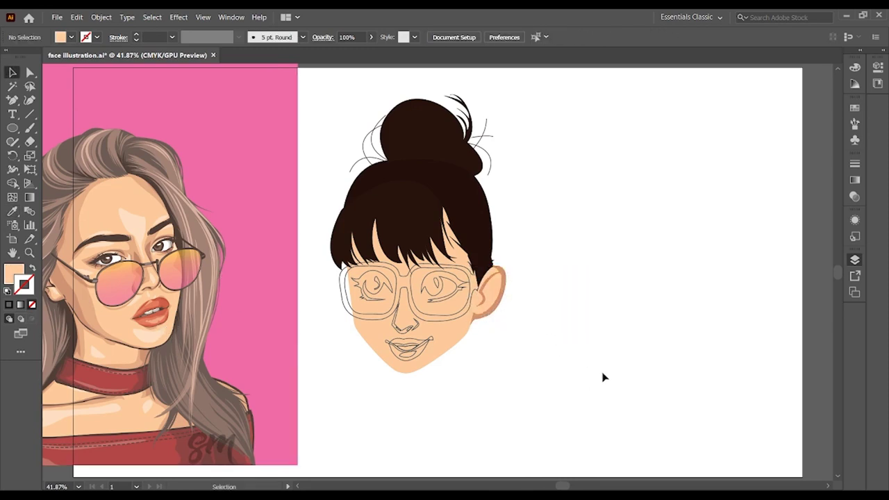
scroll(611, 392, "up", 1)
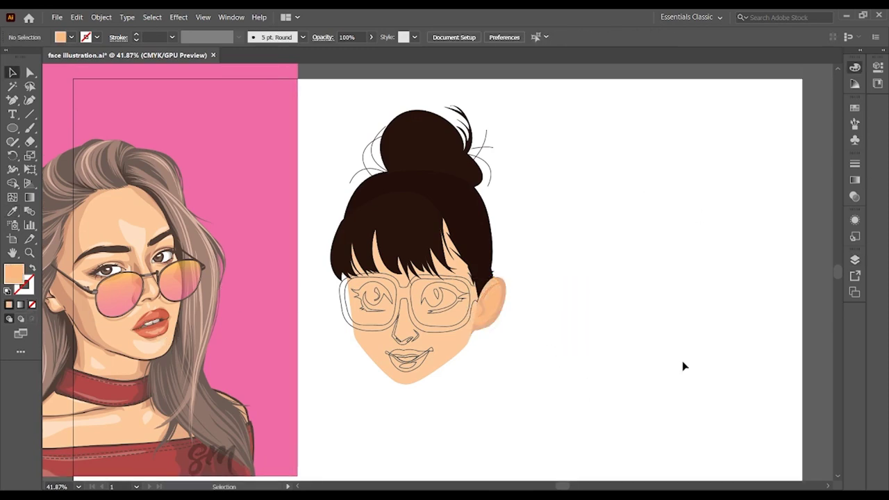
left_click(409, 358)
key("i")
left_click(165, 322)
key("v")
key("i")
left_click(154, 319)
key("v")
left_click(620, 389)
Shade the nose with a colour sampled from the reference portrait
scroll(643, 287, "down", 2)
scroll(644, 289, "down", 1)
left_click(397, 269)
key("i")
left_click(136, 208)
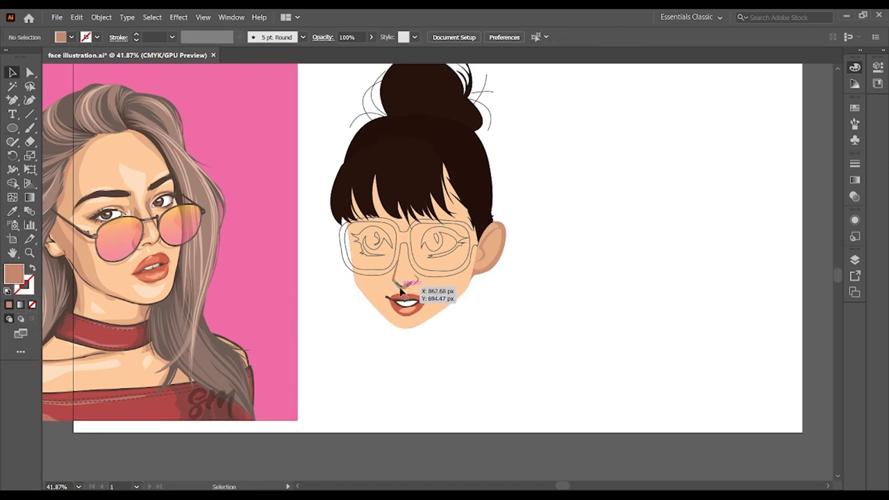
key("v")
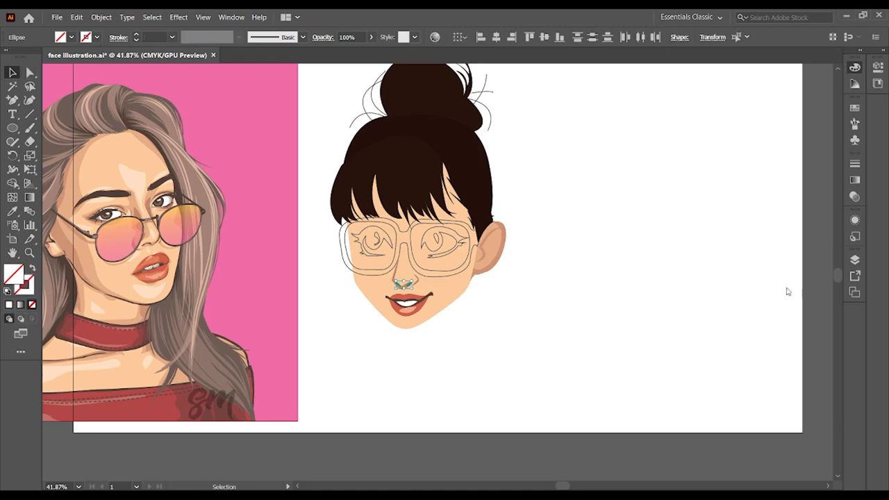
left_click(605, 341)
scroll(600, 318, "down", 1)
key("ctrl+1")
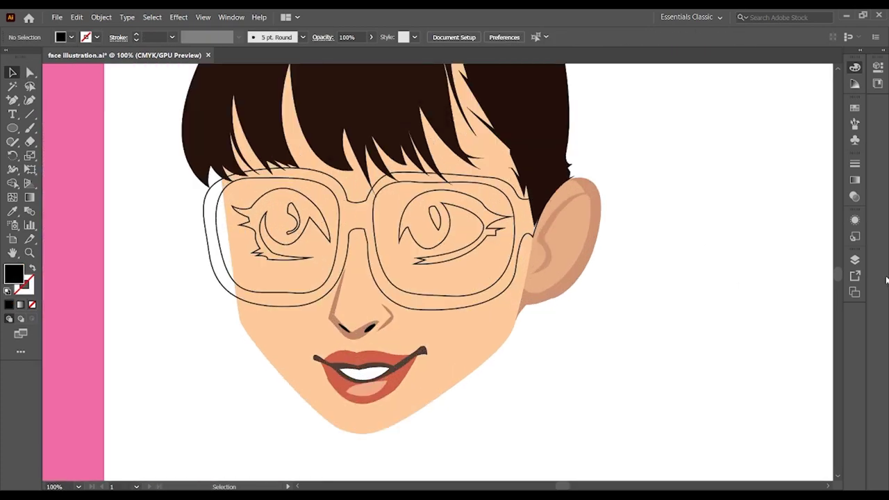
Draw eye-white shapes for both eyes and fill them white
key("p")
left_click_drag(426, 281, 495, 248)
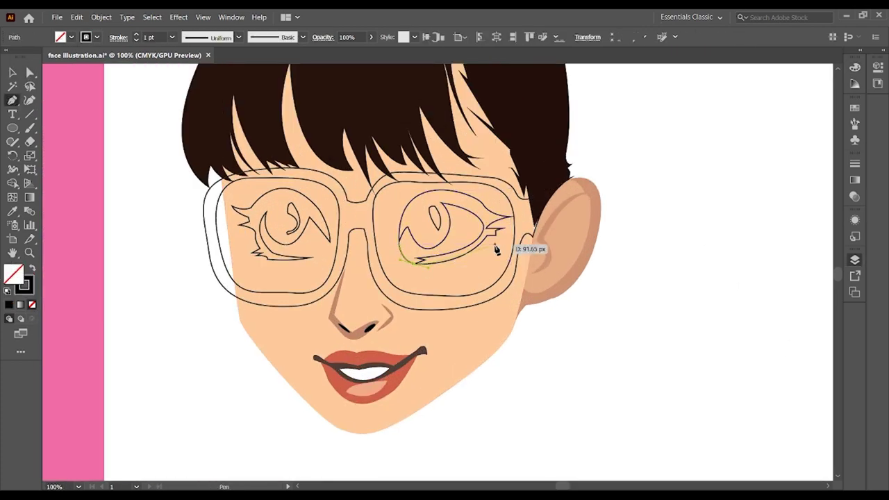
key("v")
left_click(785, 337)
key("p")
left_click_drag(256, 229, 266, 164)
left_click_drag(329, 242, 311, 257)
key("v")
left_click(291, 229)
left_click(438, 230, "shift")
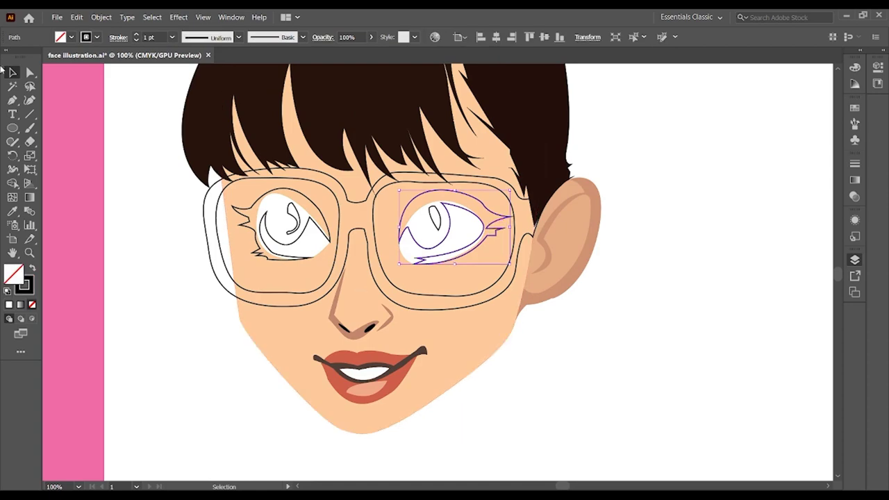
Send the eye whites behind the irises and fill the glasses a sampled taupe
key("ctrl+0")
left_click(367, 285)
key("ctrl+[")
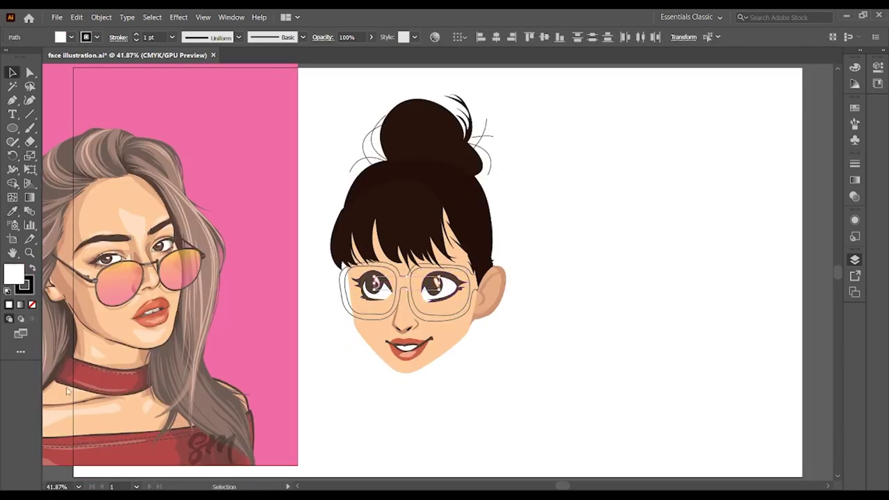
left_click(357, 366)
left_click(462, 323)
key("i")
left_click(206, 257)
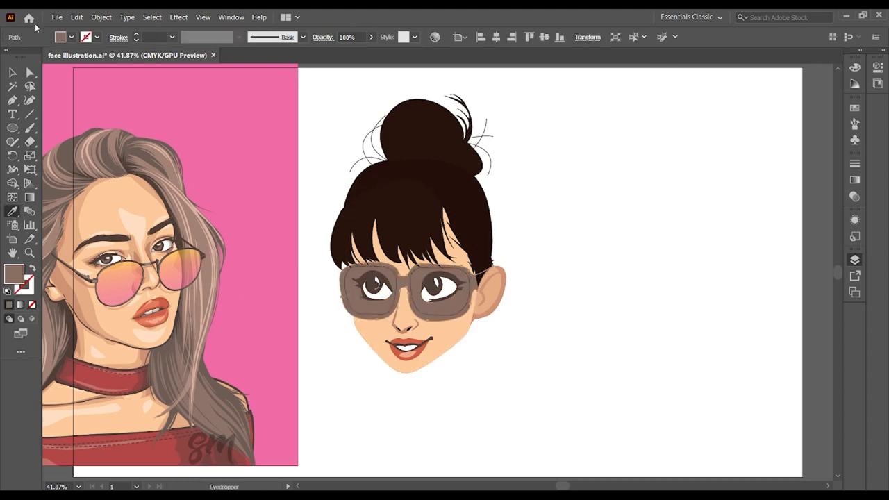
Fill the lens shape white and move it behind the eyes
key("v")
left_click(466, 314)
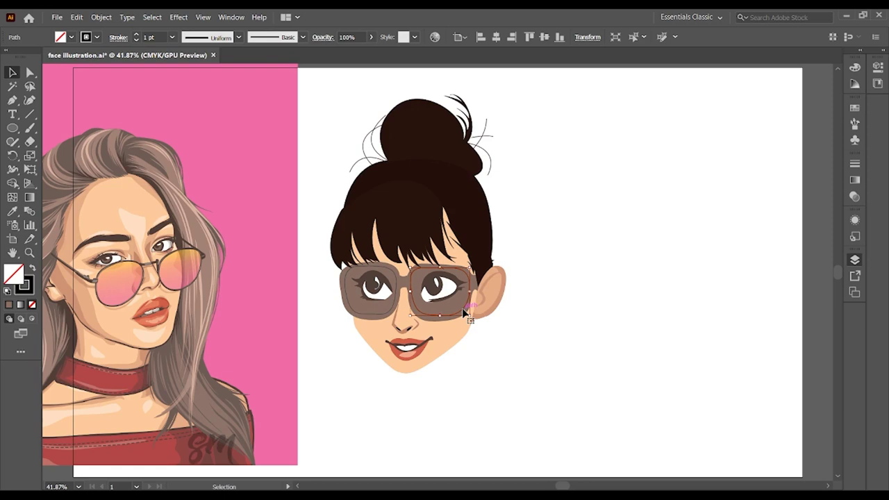
key("ctrl+z")
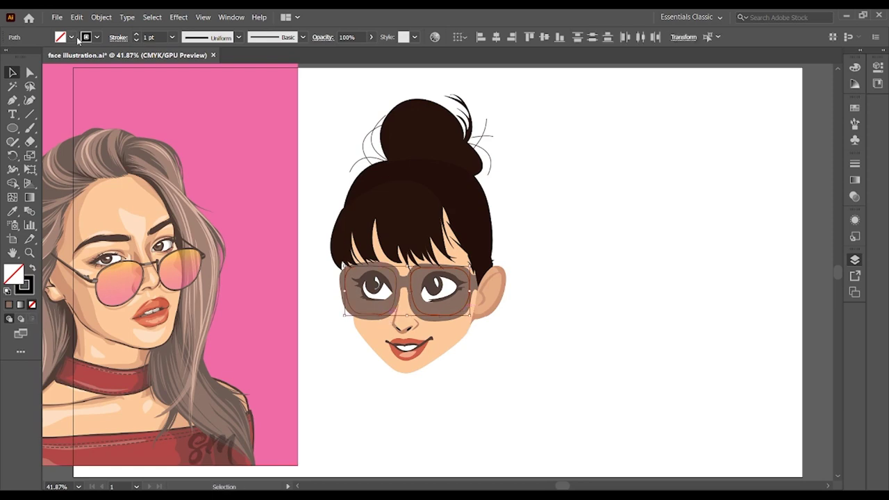
key("ctrl+z")
key("ctrl+shift+z")
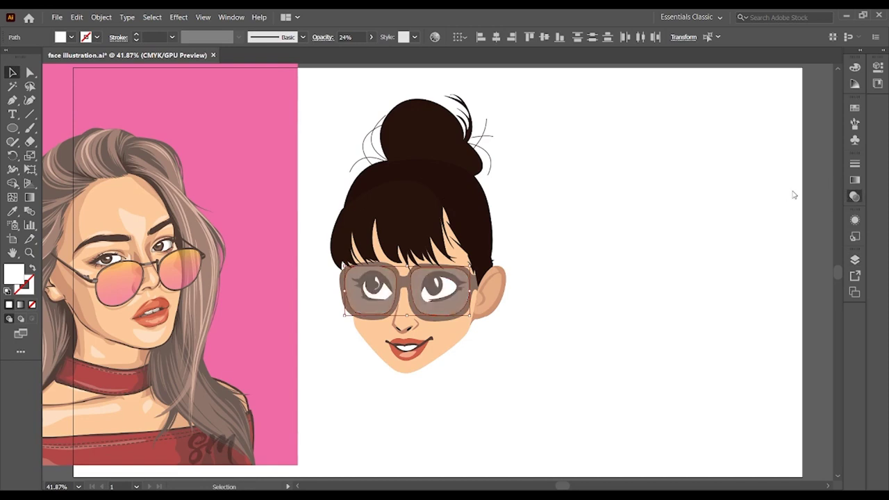
key("i")
left_click(644, 436)
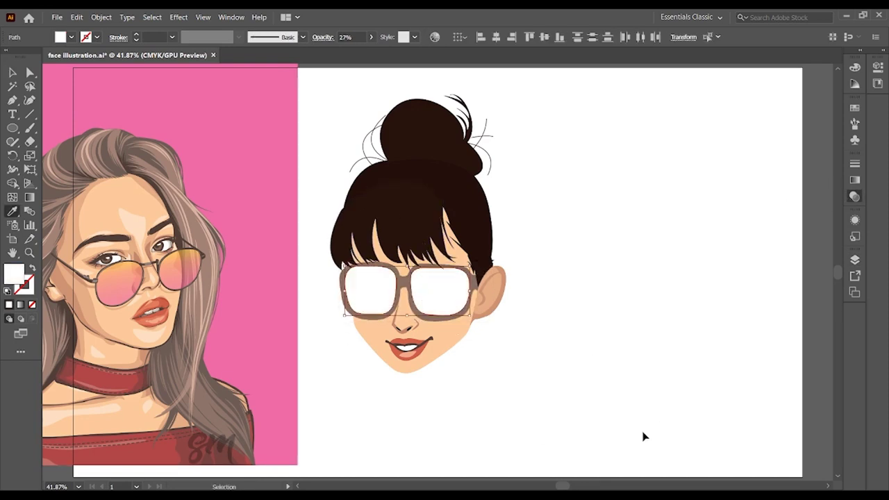
key("v")
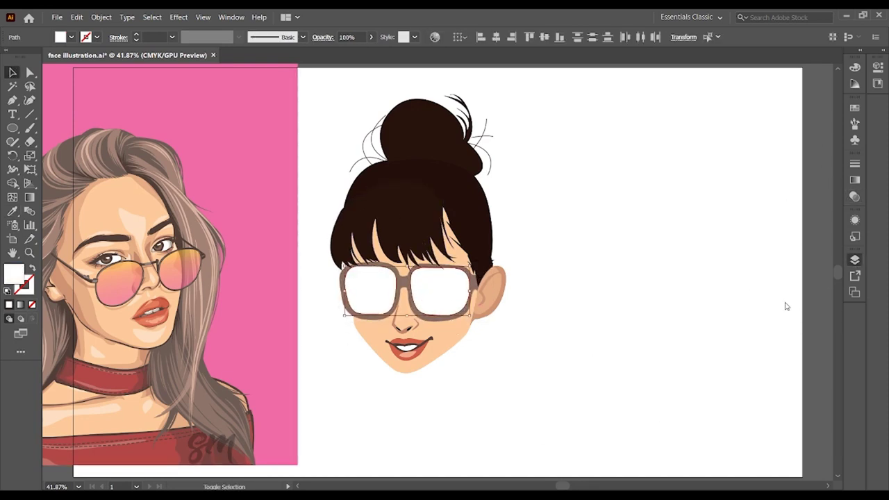
key("ctrl+bracketleft")
Recolour the lenses skin peach and adjust their stacking order around the eyes
key("i")
left_click(444, 348)
key("v")
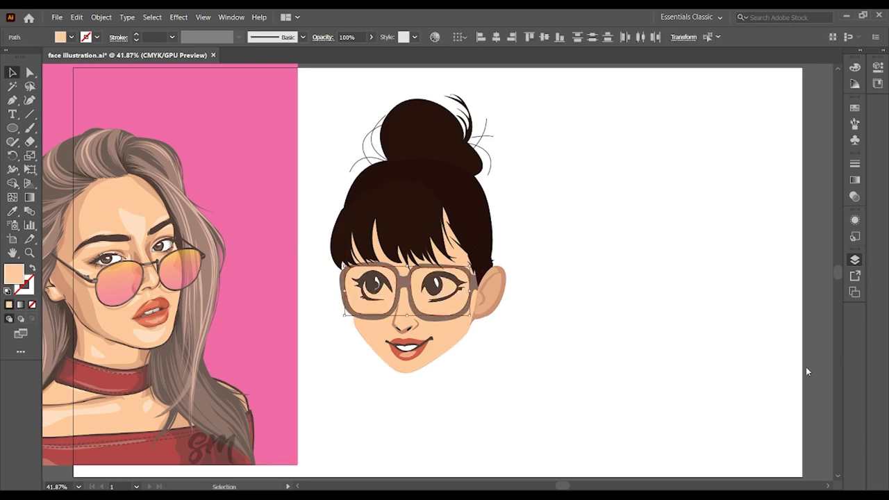
key("ctrl+bracketright")
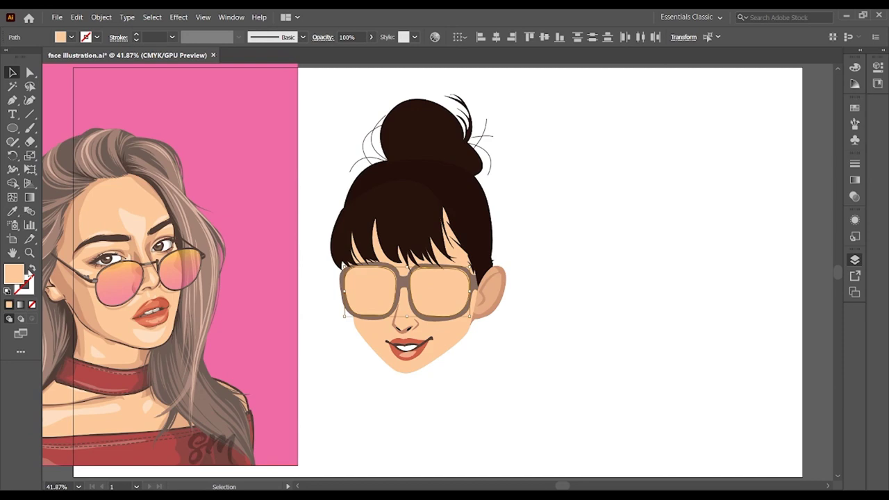
key("ctrl+z")
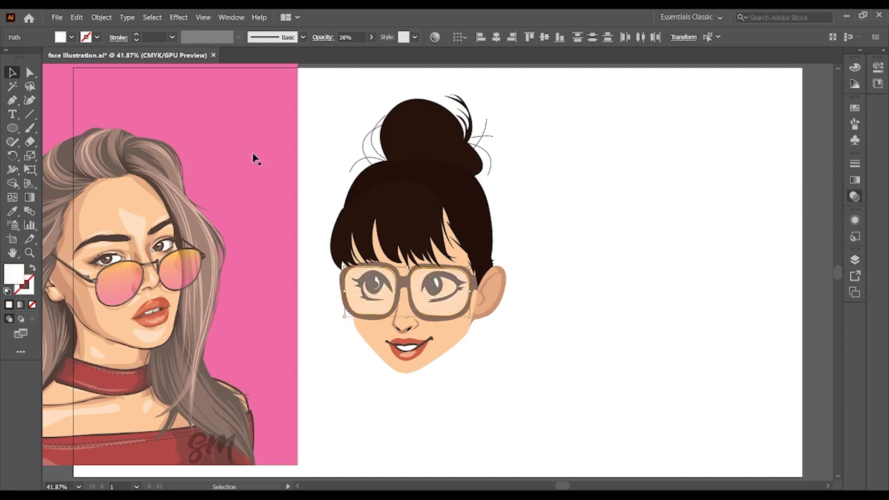
Give the glasses frame a dark brown sampled from the reference
scroll(254, 157, "down", 2)
key("i")
left_click(59, 102)
key("v")
left_click(609, 291)
scroll(608, 292, "up", 1)
scroll(583, 369, "up", 1)
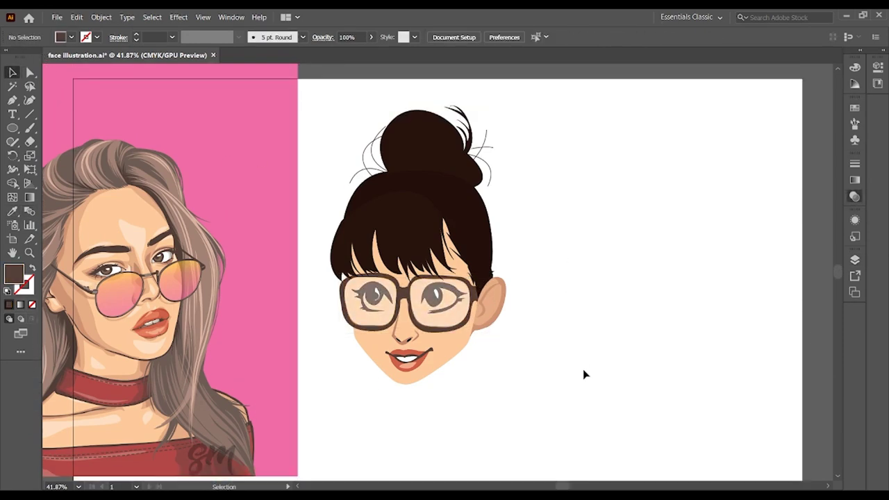
Place a pale curved shading shape on the chin just under the lower lip
scroll(735, 276, "up", 2)
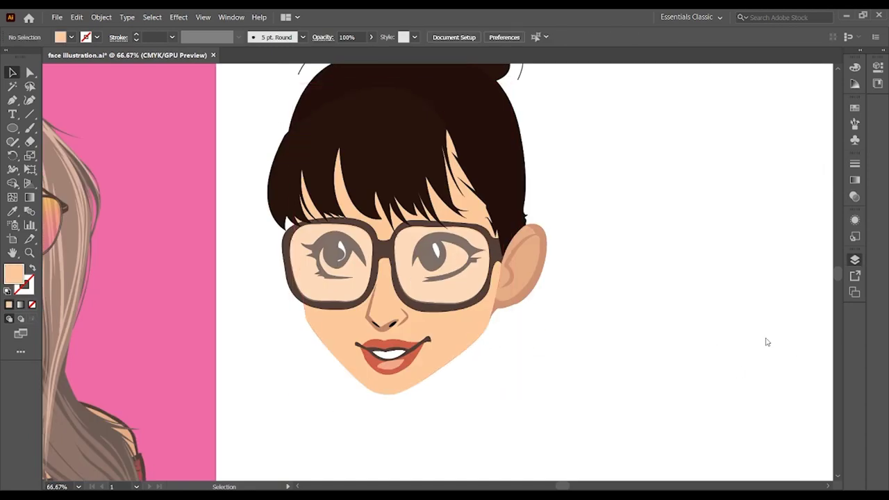
scroll(764, 341, "down", 1)
left_click(188, 345)
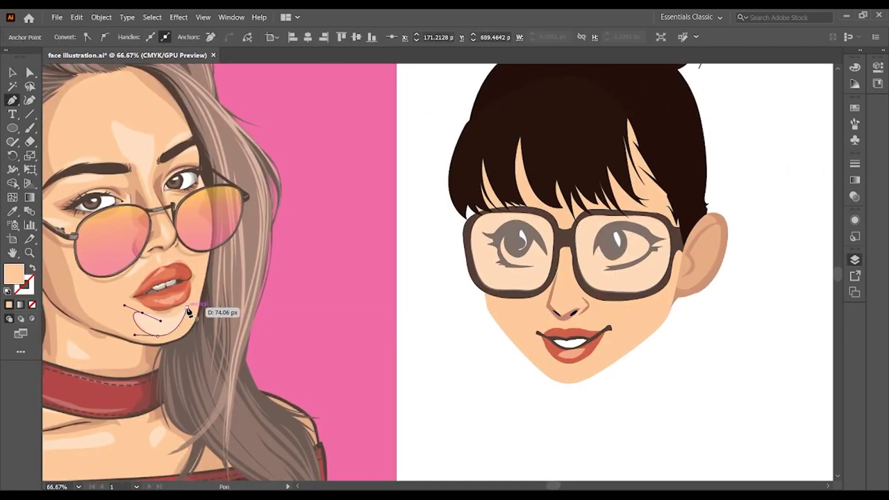
key("ctrl+shift+a")
key("ctrl+v")
left_click_drag(601, 397, 572, 377)
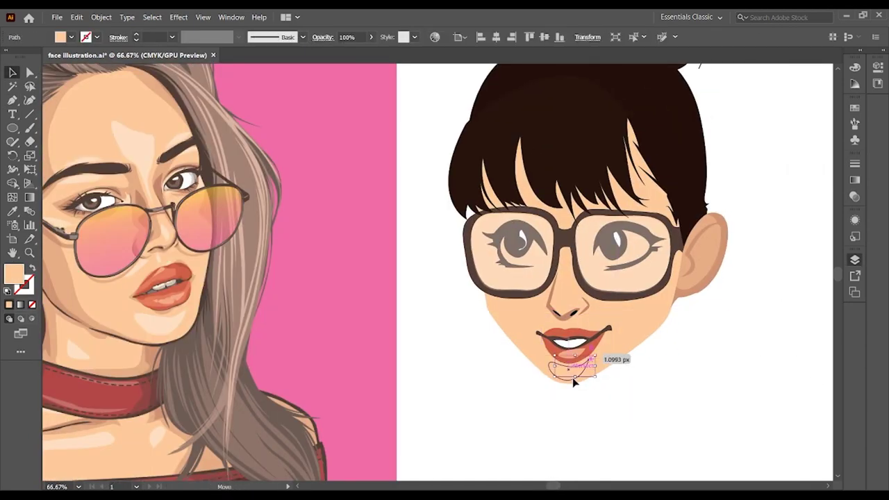
scroll(506, 421, "down", 1)
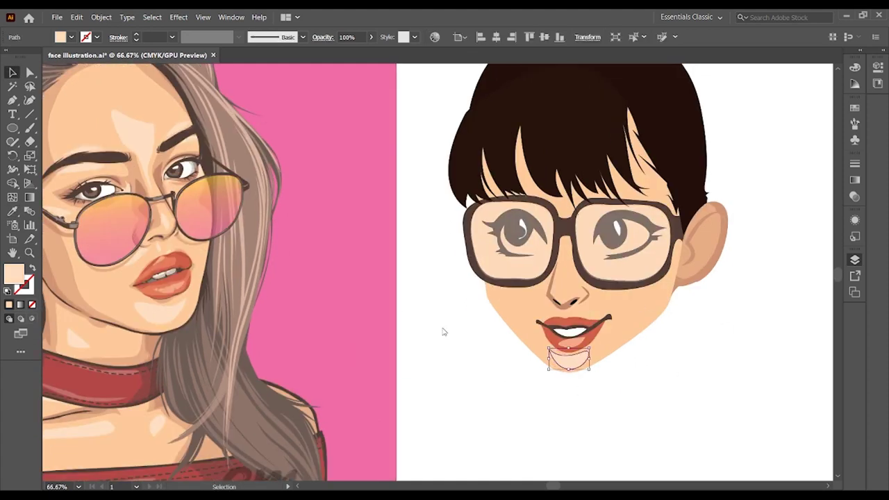
left_click_drag(570, 358, 586, 359)
left_click(649, 403)
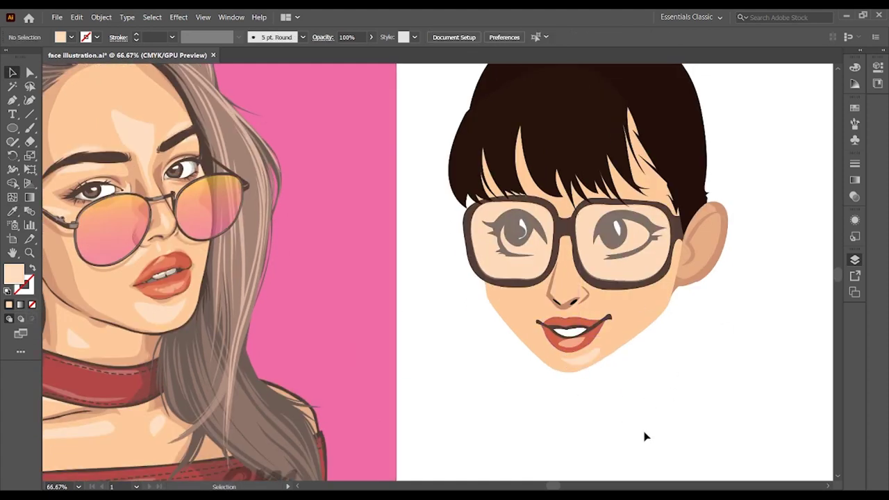
Select a shape on the face and switch to the Eyedropper
key("v")
scroll(539, 386, "up", 3)
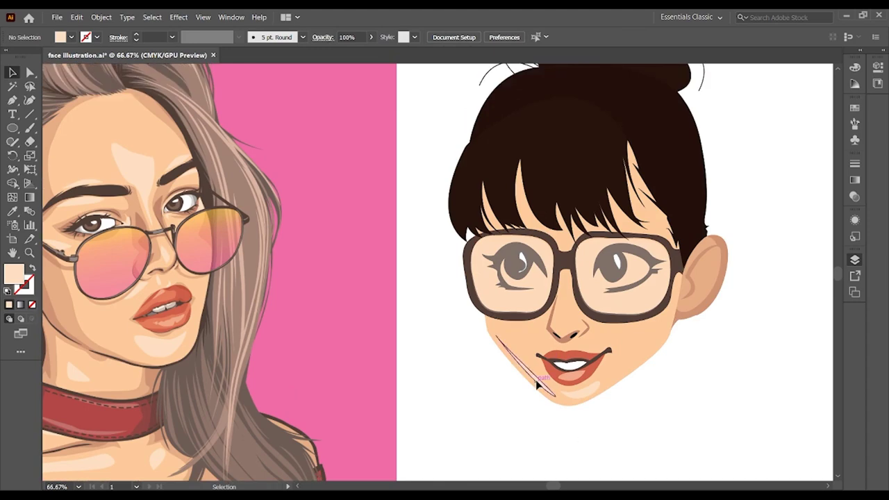
scroll(460, 413, "up", 3)
scroll(485, 394, "up", 2)
left_click(258, 260)
key("i")
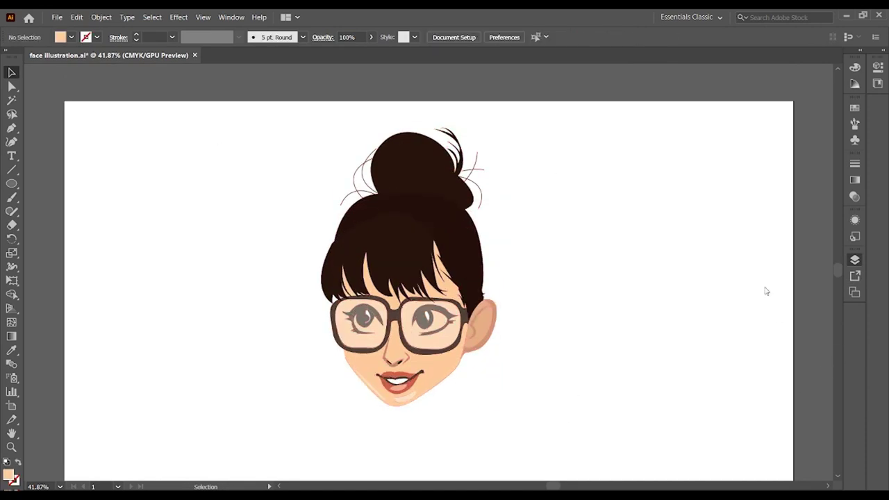
Trace a closed black outline shape around the ear, jaw and face
left_click_drag(271, 104, 491, 395)
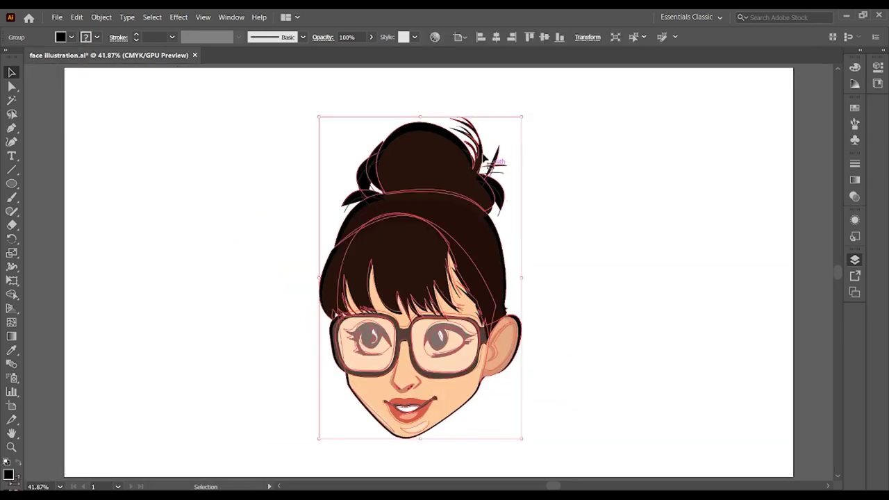
left_click(591, 148)
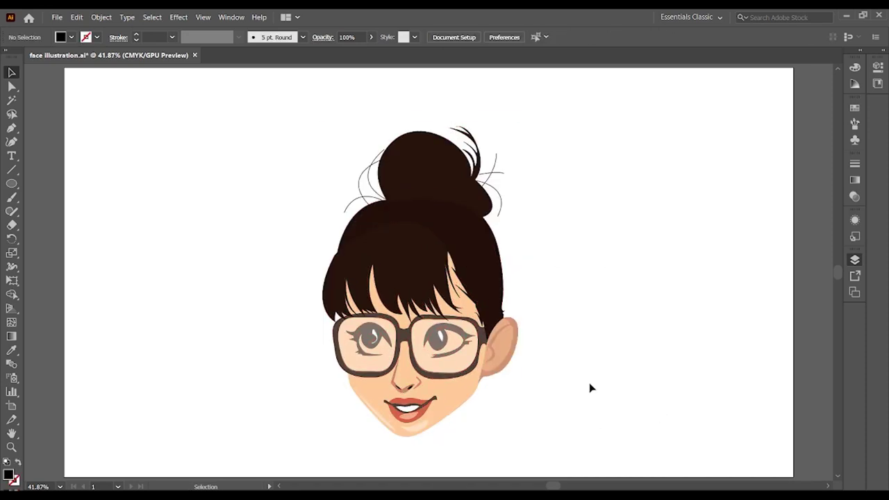
left_click_drag(490, 338, 484, 383)
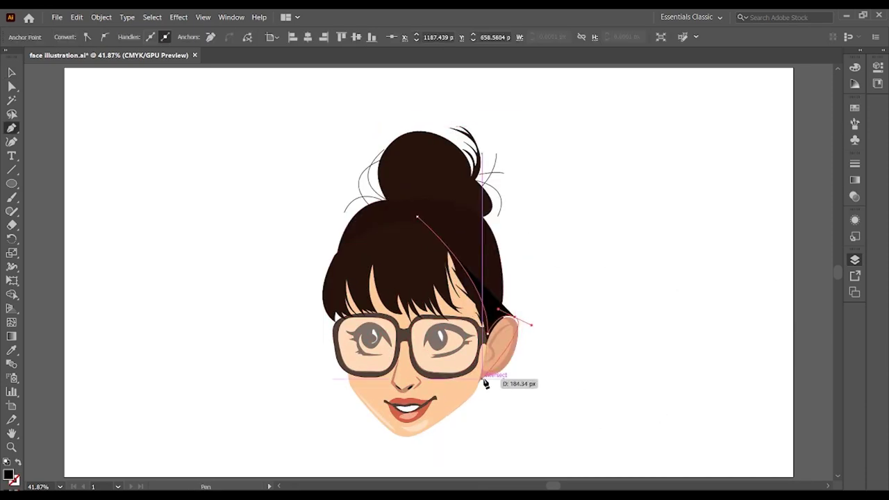
mouse_move(454, 415)
left_mouse_down()
mouse_move(431, 434)
mouse_move(386, 440)
left_mouse_up()
left_click_drag(340, 382, 327, 333)
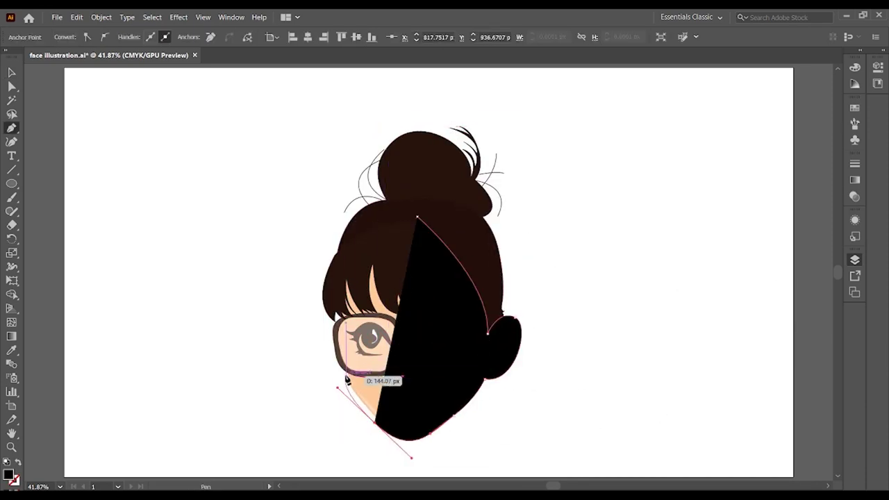
left_click_drag(332, 278, 348, 229)
left_click_drag(417, 217, 549, 213)
Send the black outline shape behind the face artwork
key("v")
key("ctrl+shift+a")
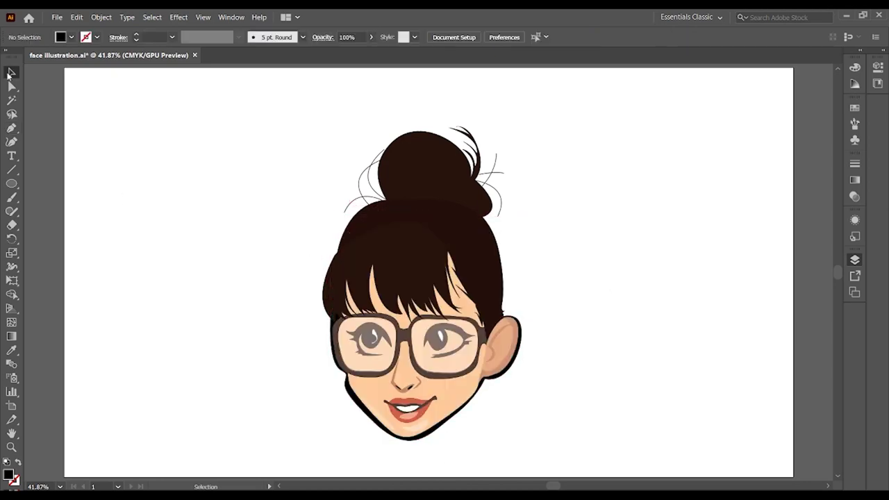
left_click(421, 393)
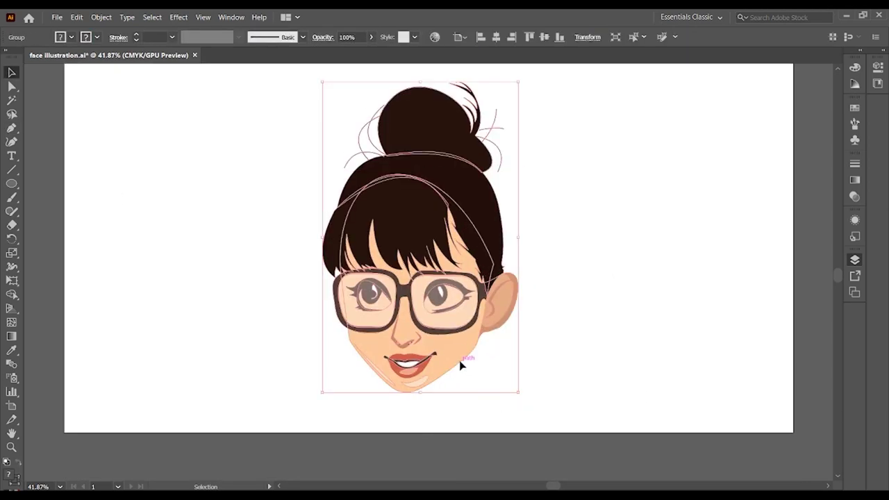
key("ctrl+shift+bracketright")
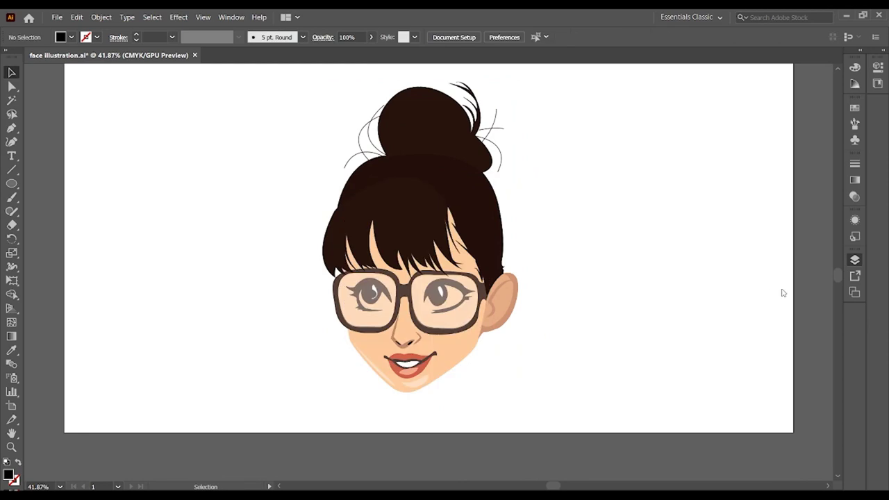
Nudge the black backing shape down-left to reveal a thick jaw edge, then save
left_click_drag(444, 341, 433, 346)
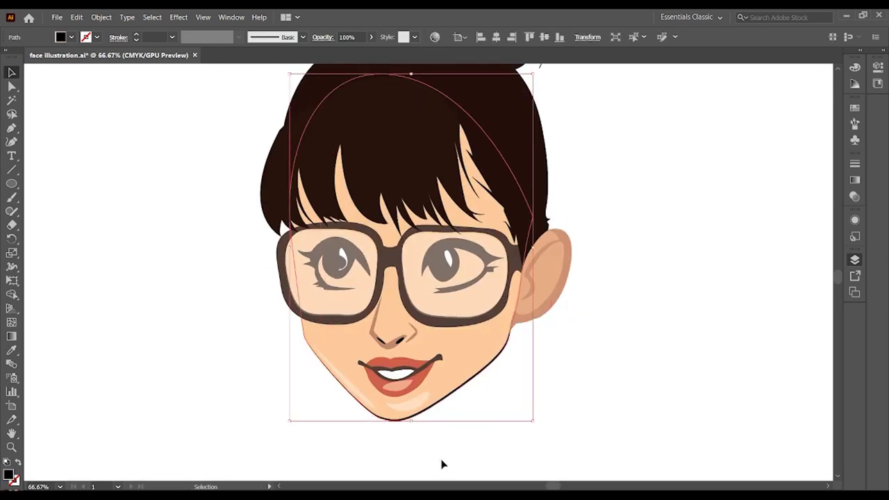
key("v")
left_click(164, 189)
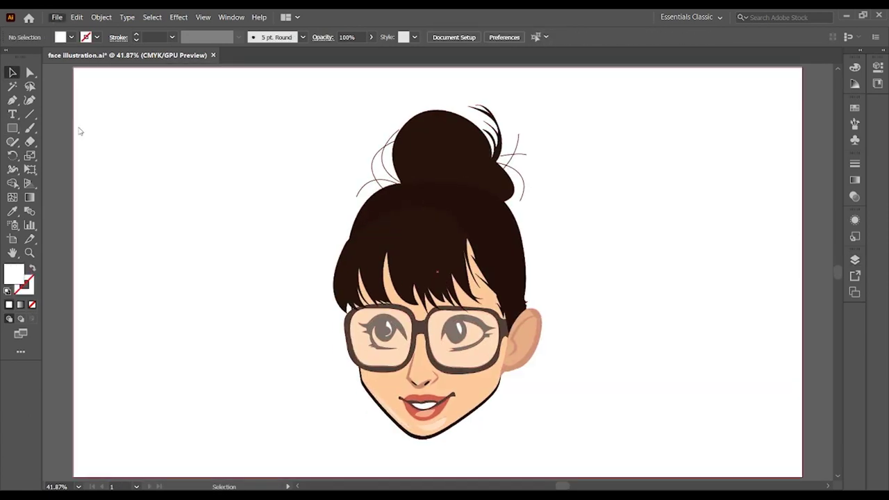
key("ctrl+s")
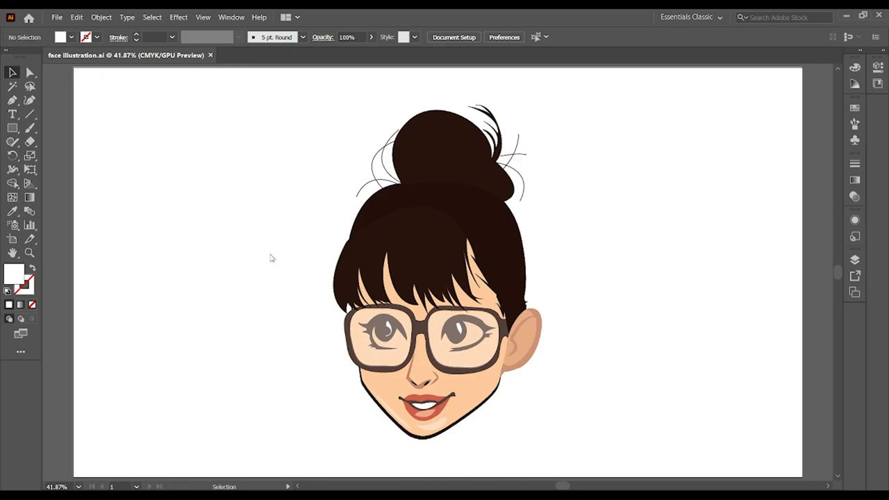